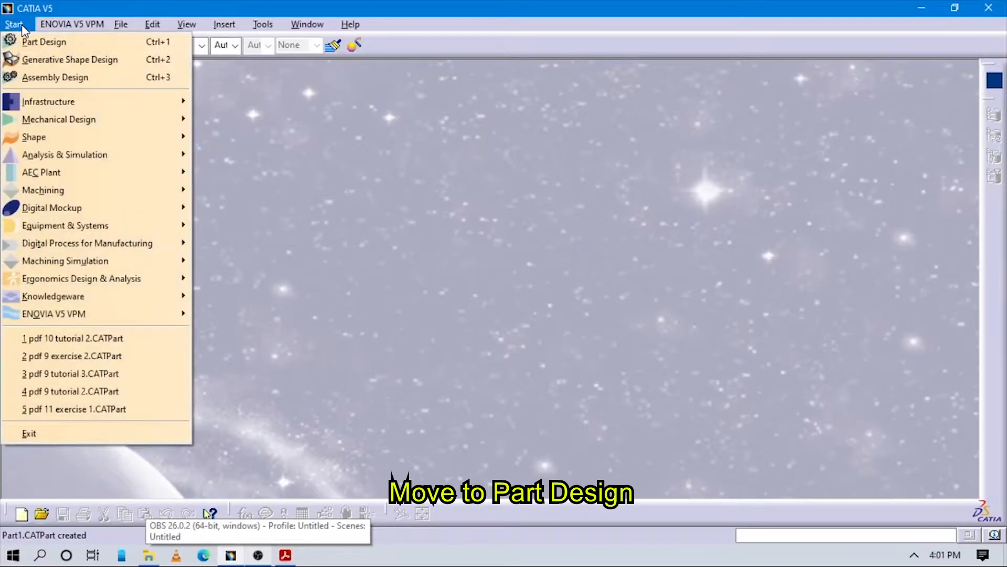
Step: Create a new Part Design part named Part1 with a geometrical set and hide its three reference planes
click(339, 206)
click(15, 26)
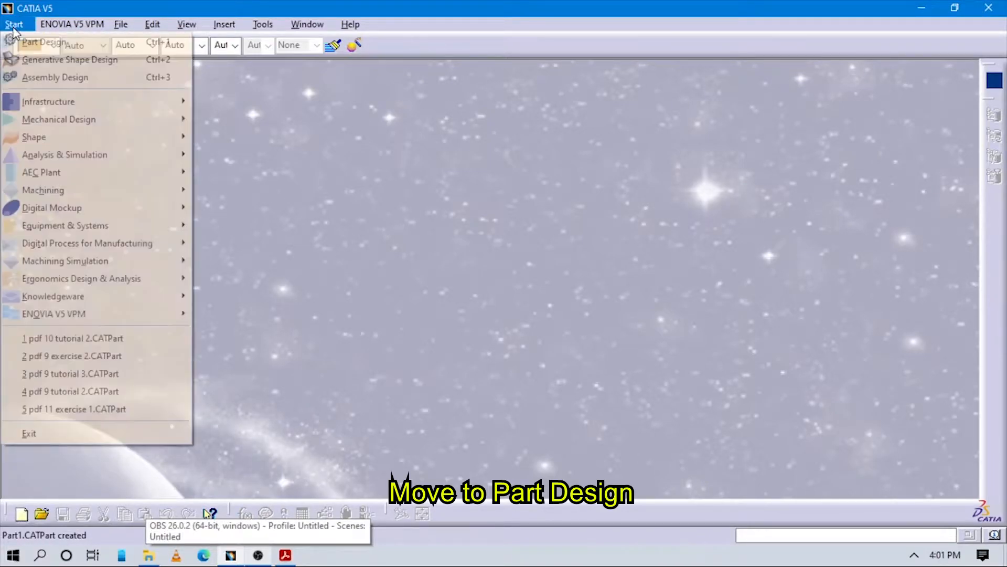
mouse_move(80, 119)
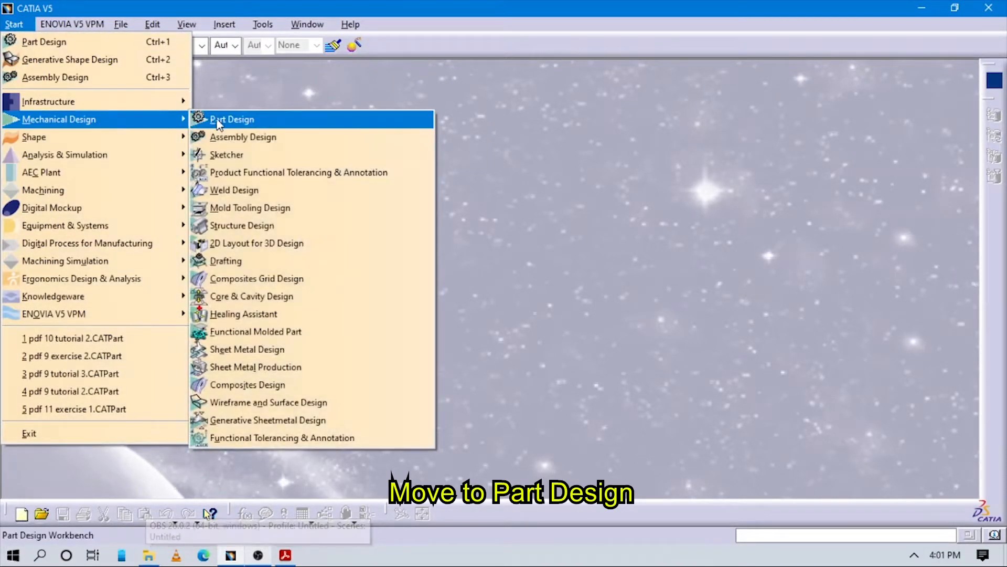
click(225, 119)
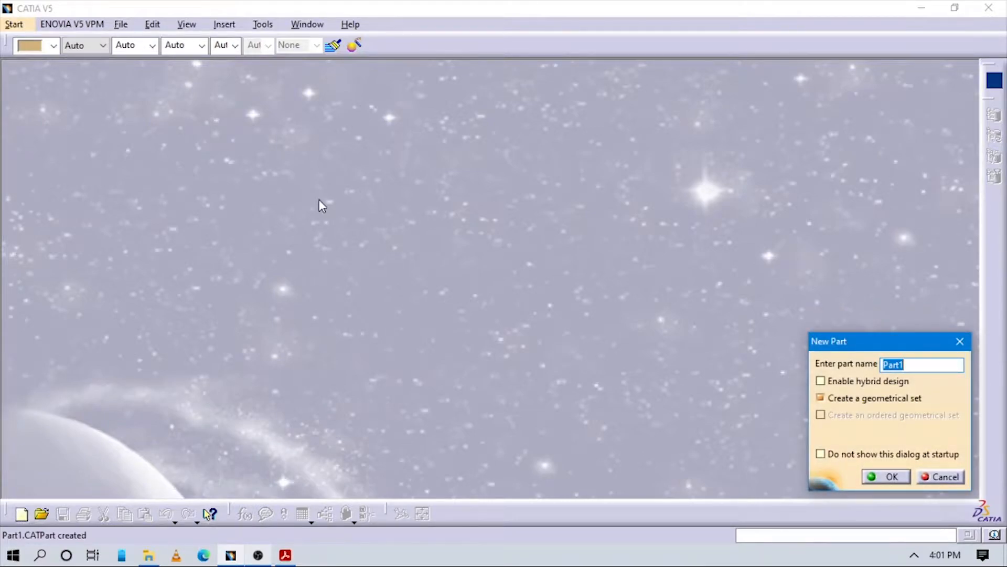
key(Return)
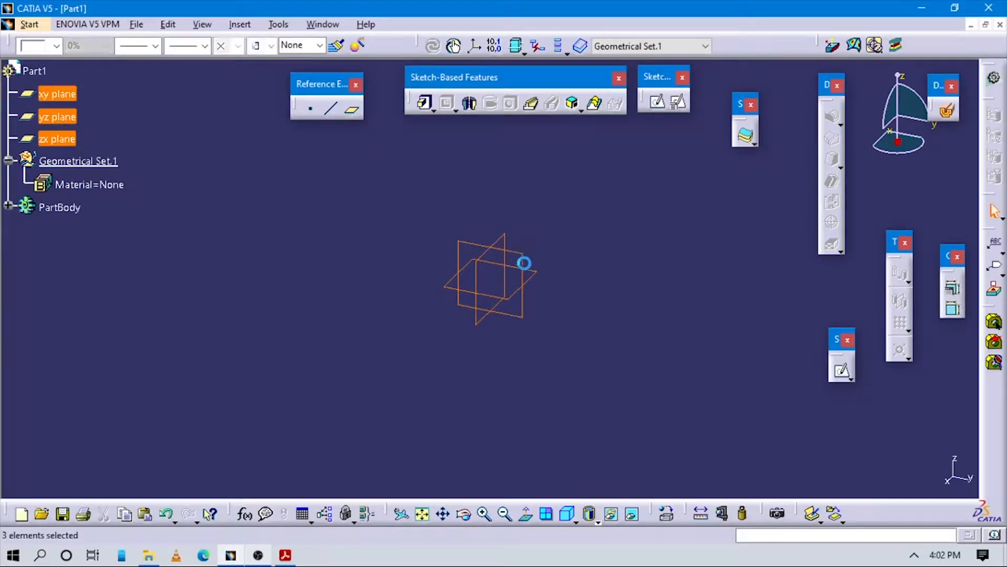
right_click(522, 262)
click(556, 285)
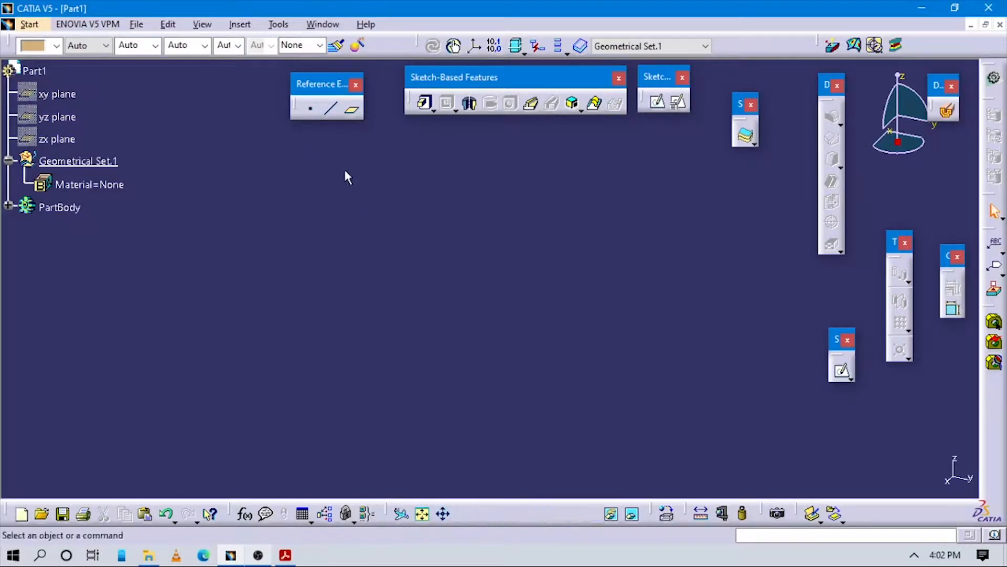
Step: Create a reference point by coordinates at the origin, with X, Y and Z at 0 mm
click(310, 116)
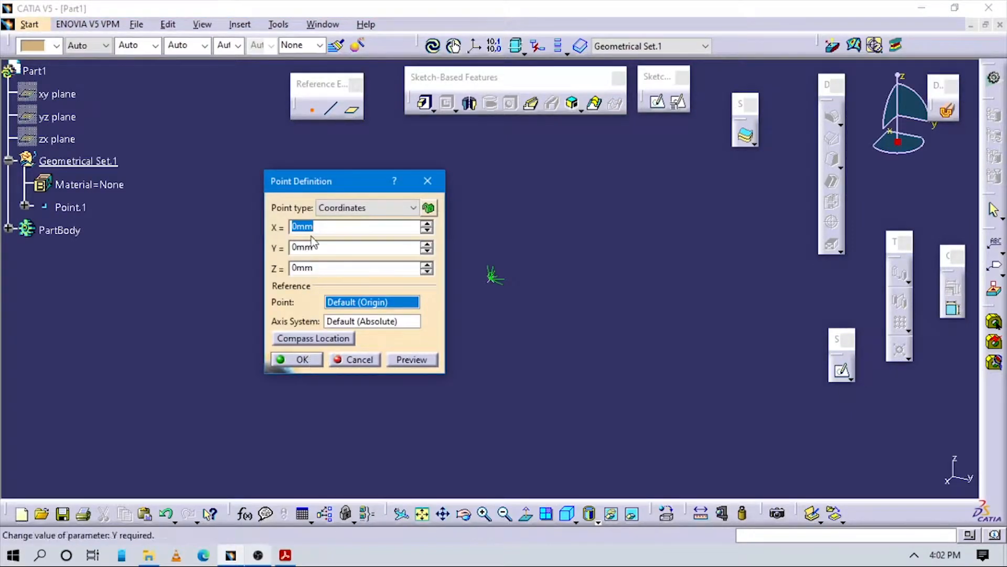
click(338, 210)
click(342, 212)
click(302, 360)
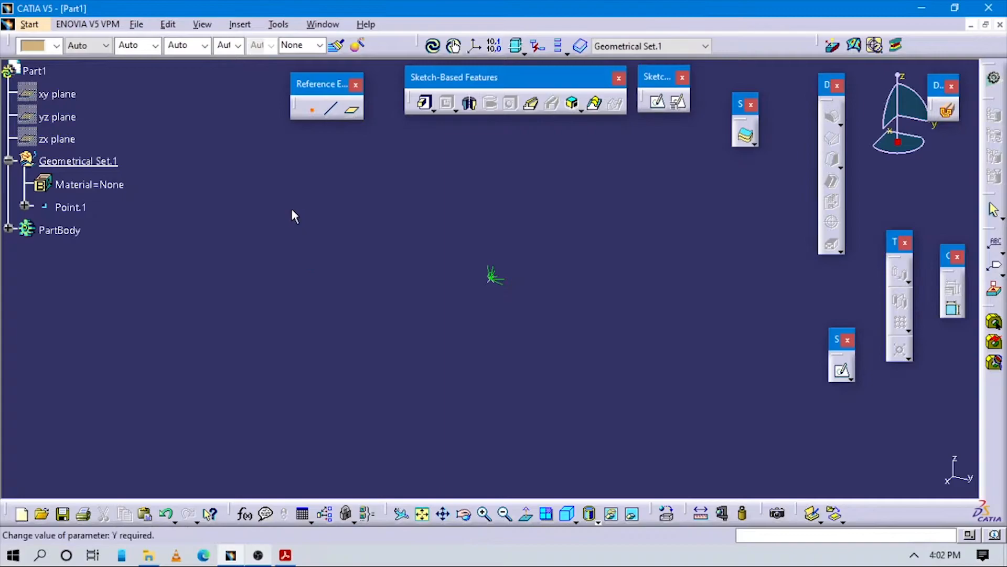
Step: Create a standard axis system with the new point as its origin
click(240, 24)
click(270, 197)
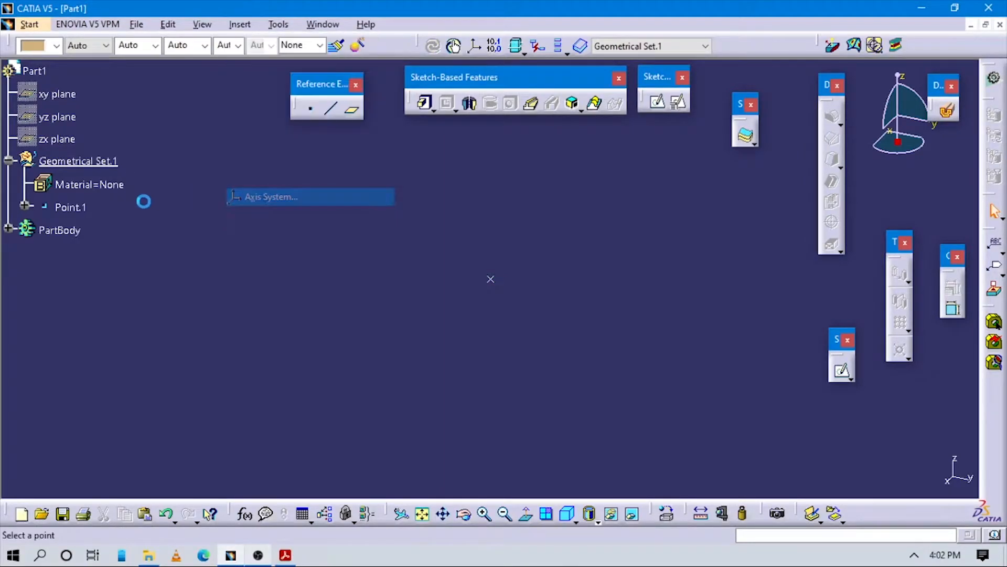
click(73, 231)
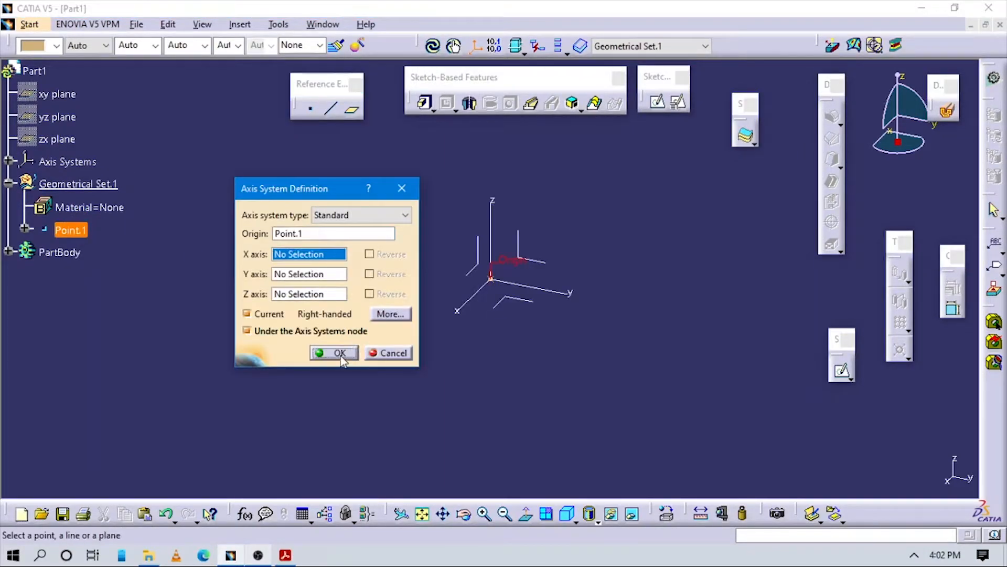
click(339, 353)
Step: Start a positioned sketch on the axis system's YZ plane, with the reference point projected as origin and orientation along the Y axis
click(679, 102)
click(678, 103)
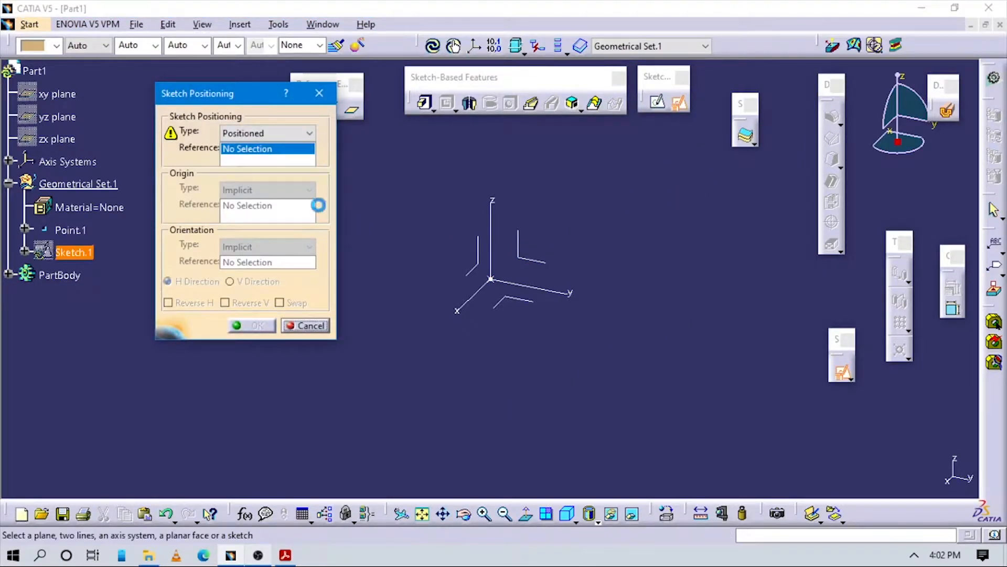
click(520, 244)
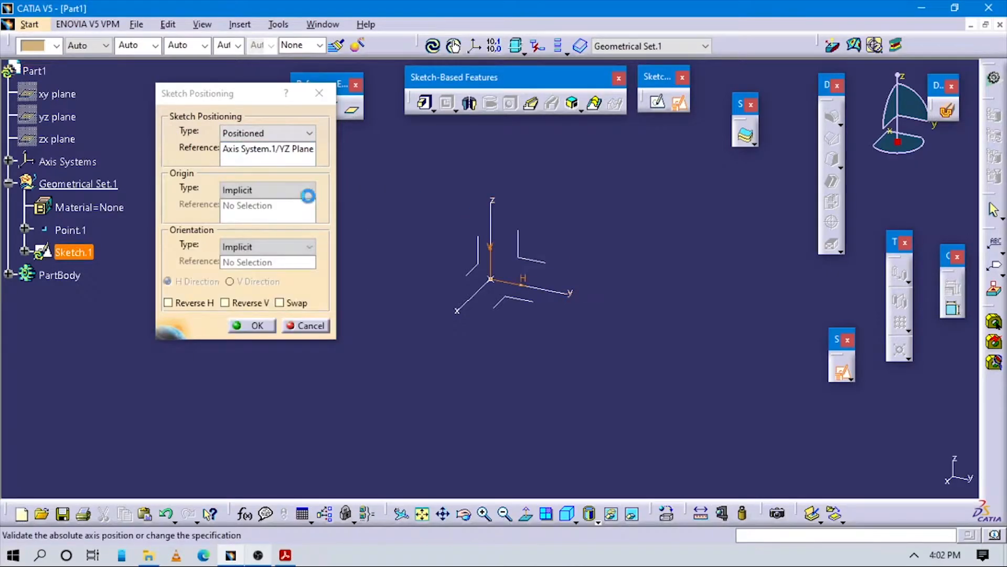
click(310, 190)
click(254, 227)
click(71, 230)
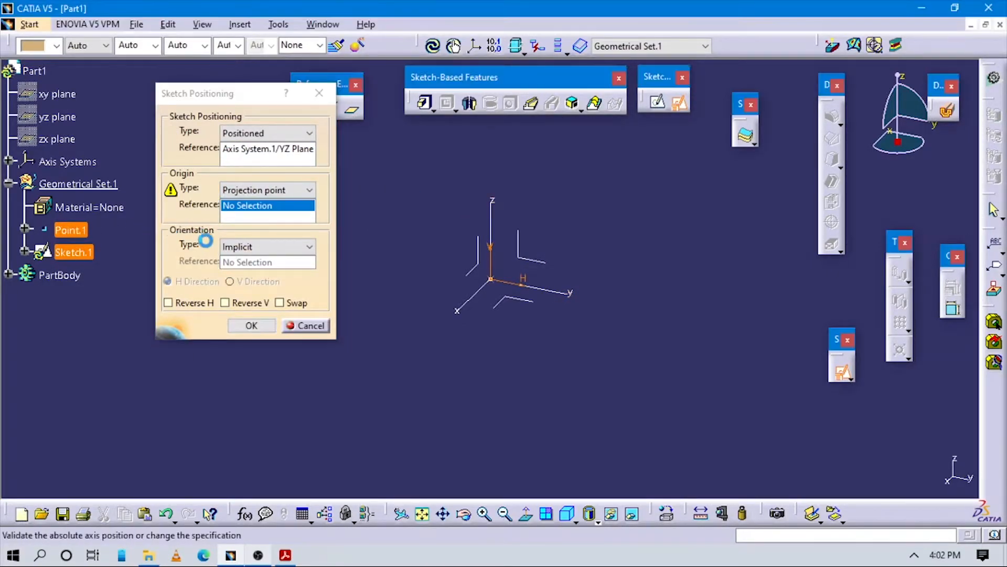
click(309, 246)
click(250, 327)
click(546, 288)
click(264, 326)
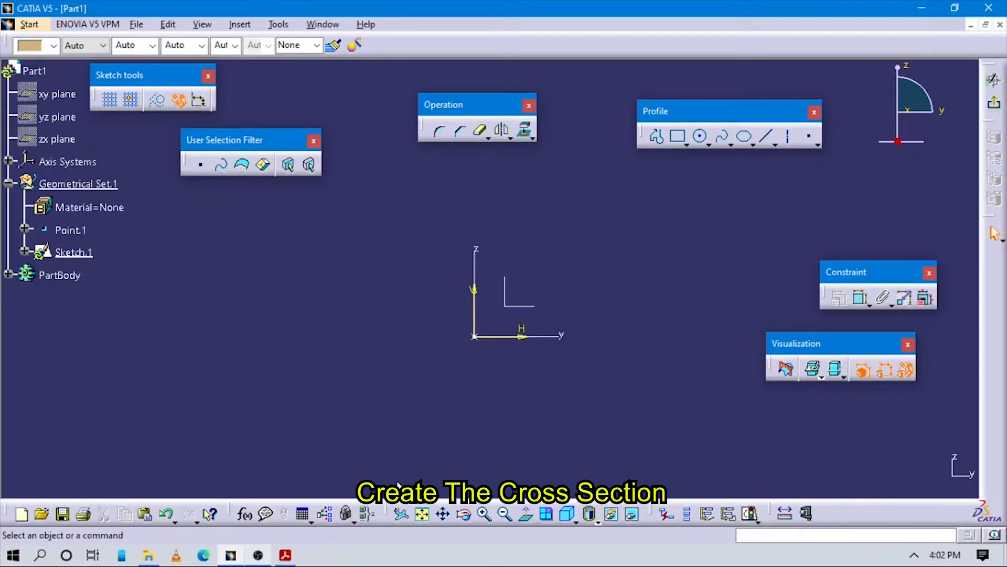
Step: Check the plate drawing in Acrobat Reader, return to CATIA and sketch a centered rectangle about 195 by 124 mm on the origin
click(286, 555)
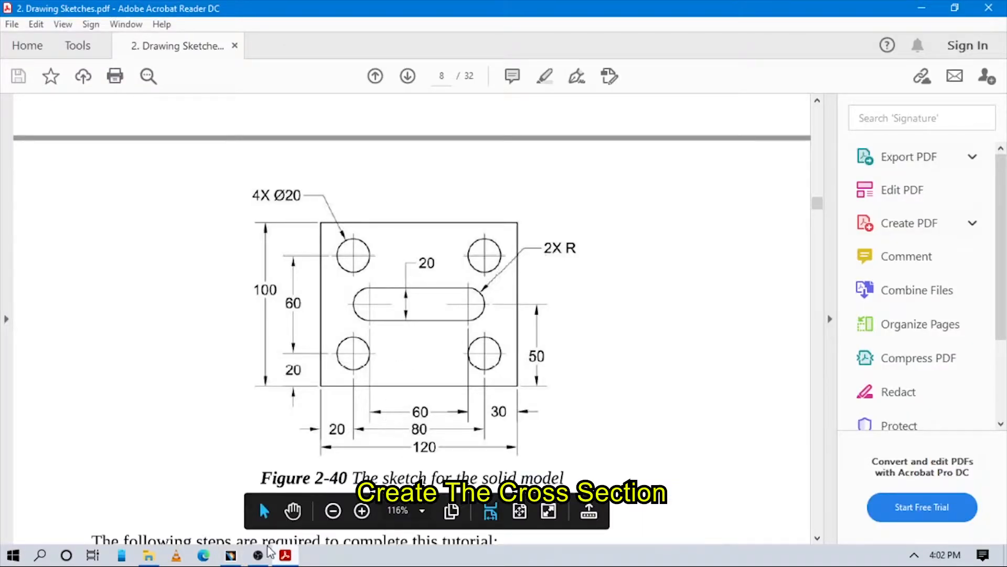
click(231, 555)
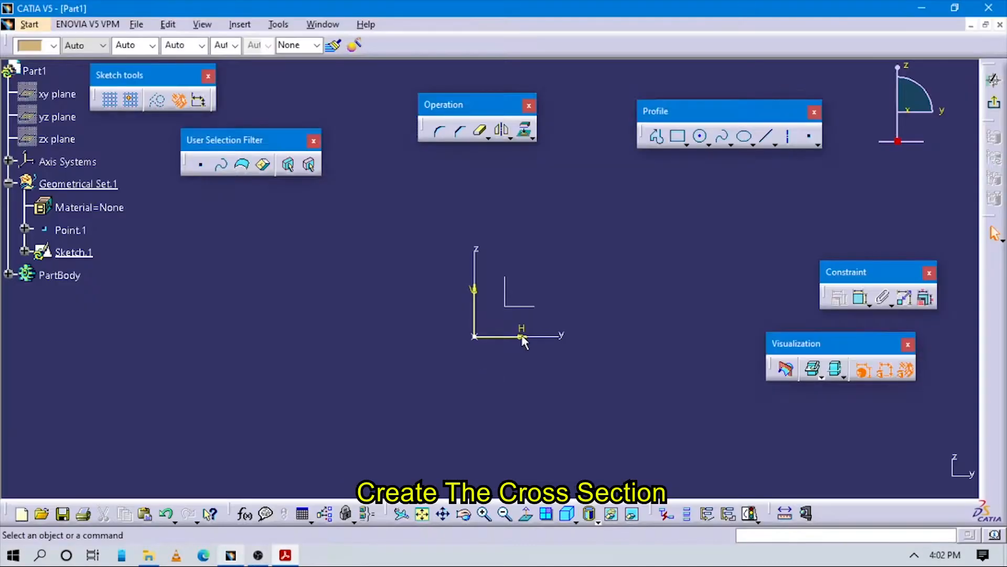
click(682, 140)
click(851, 154)
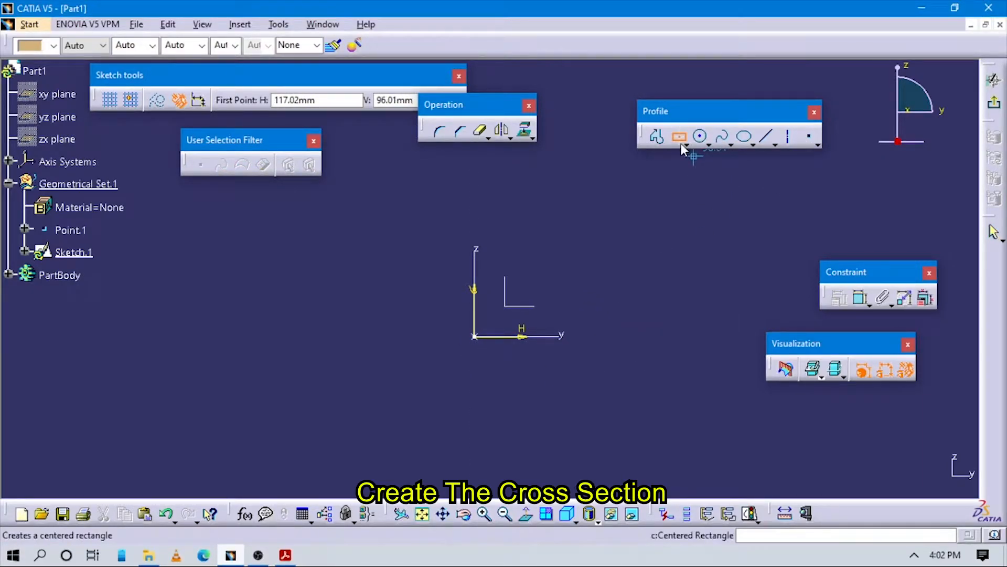
click(474, 336)
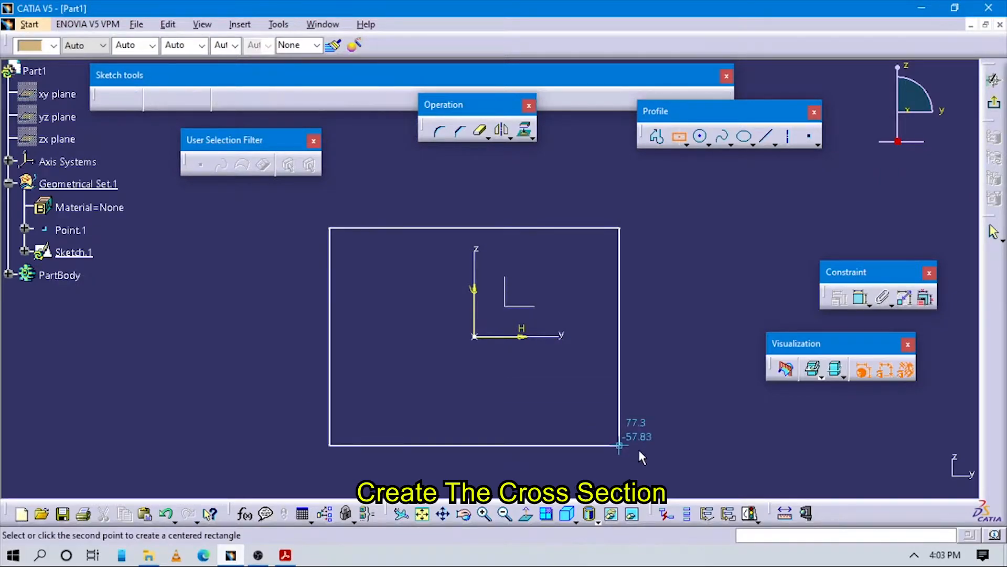
click(657, 454)
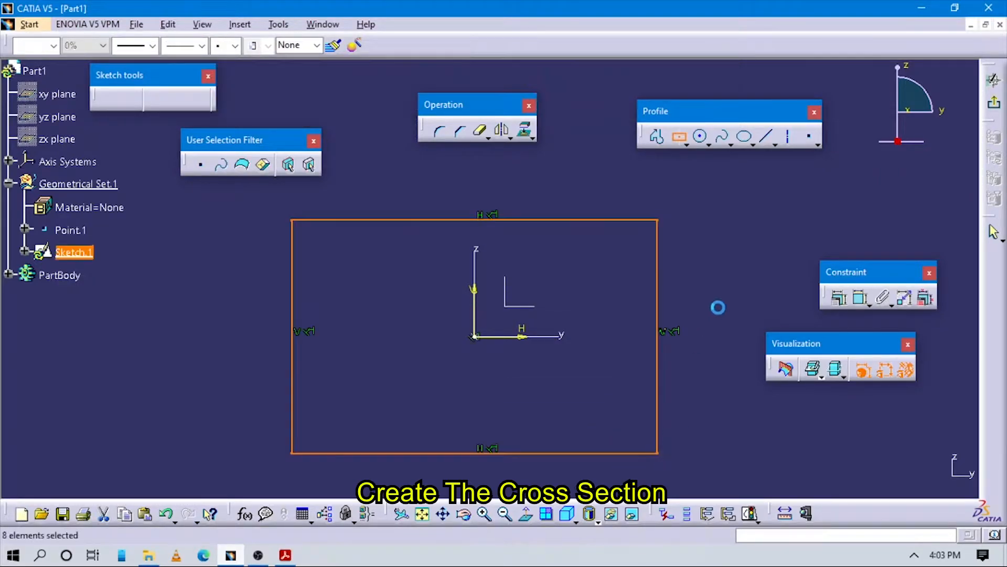
Step: Check the reference drawing again and dimension the rectangle's height as 100 mm
key(alt+Tab)
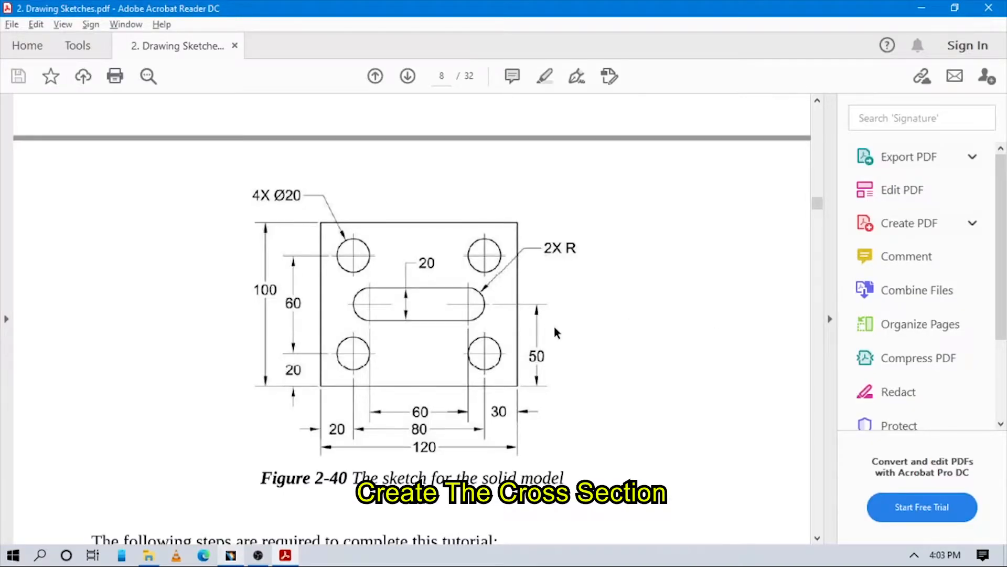
key(alt+Tab)
key(alt+Tab)
key(alt+Tab)
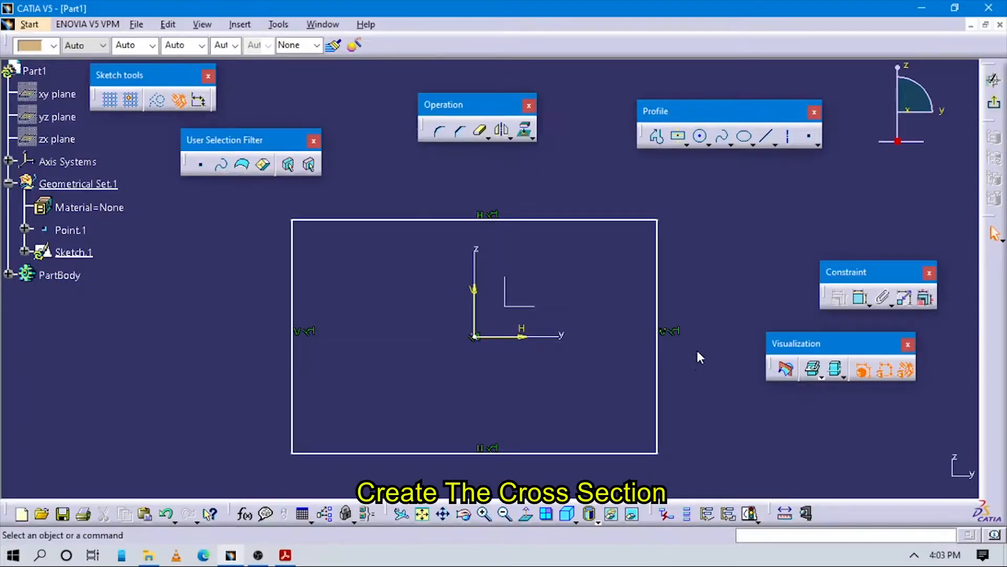
click(860, 298)
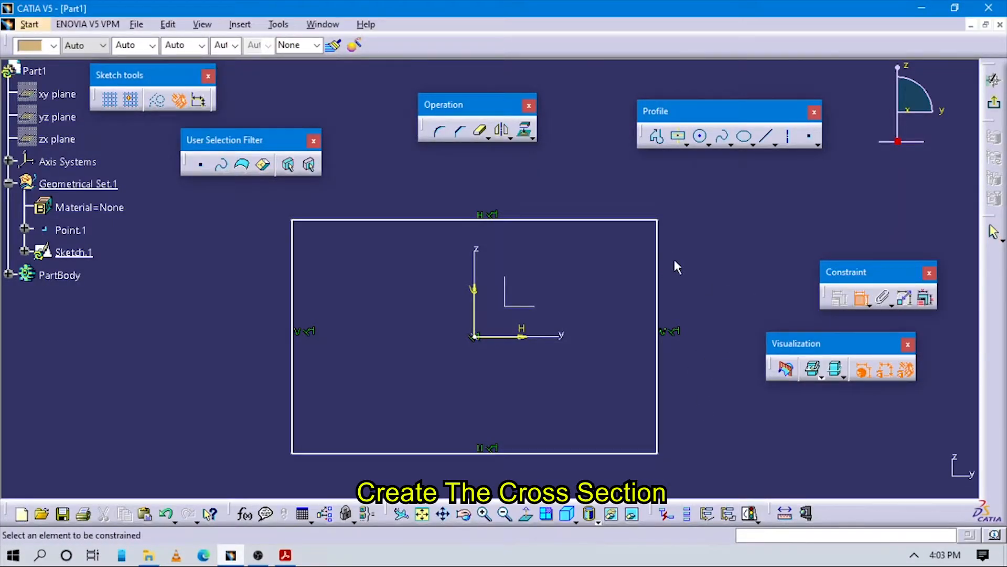
click(658, 260)
click(693, 274)
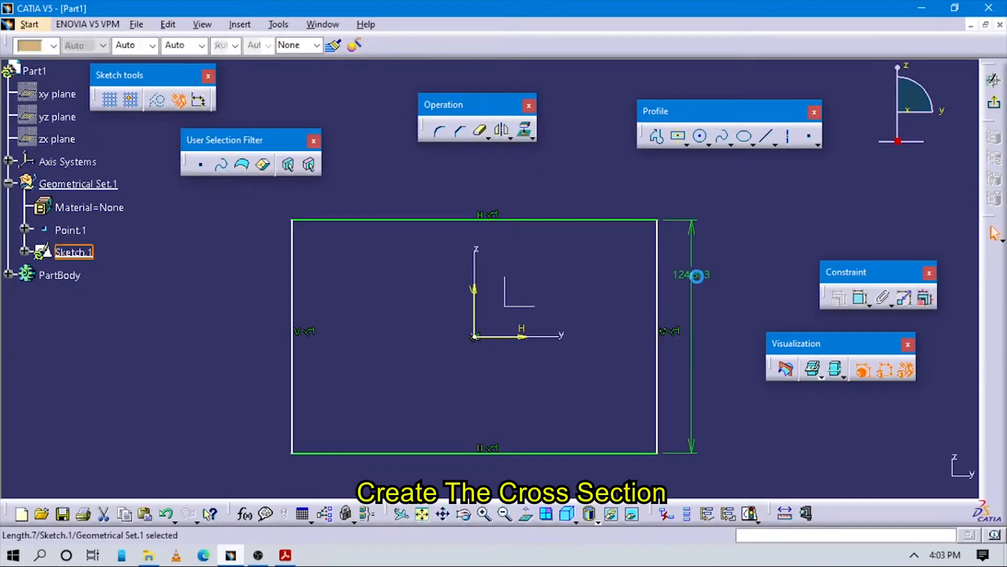
double_click(697, 276)
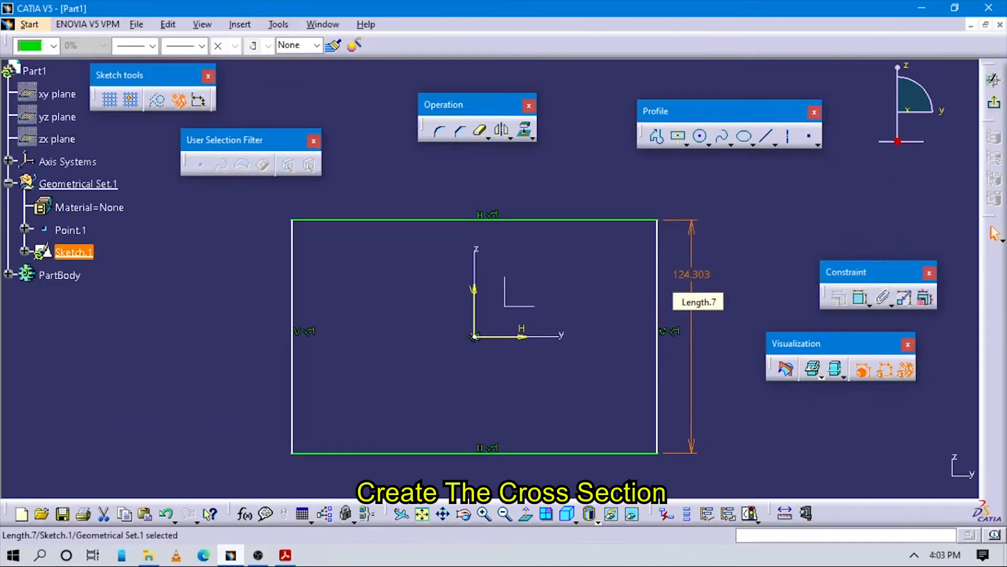
click(783, 250)
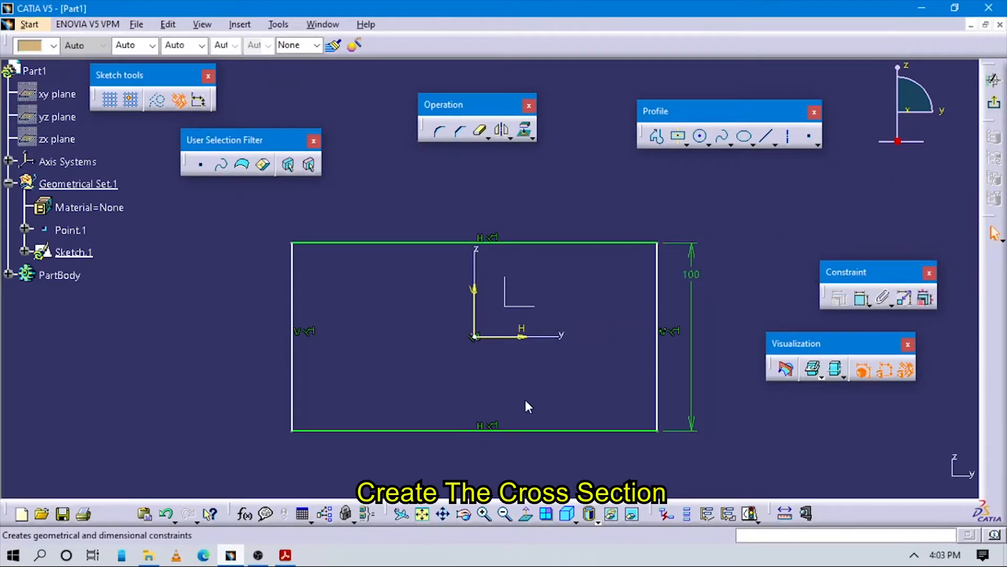
Step: Dimension the rectangle's width and set it to 120 mm
click(514, 242)
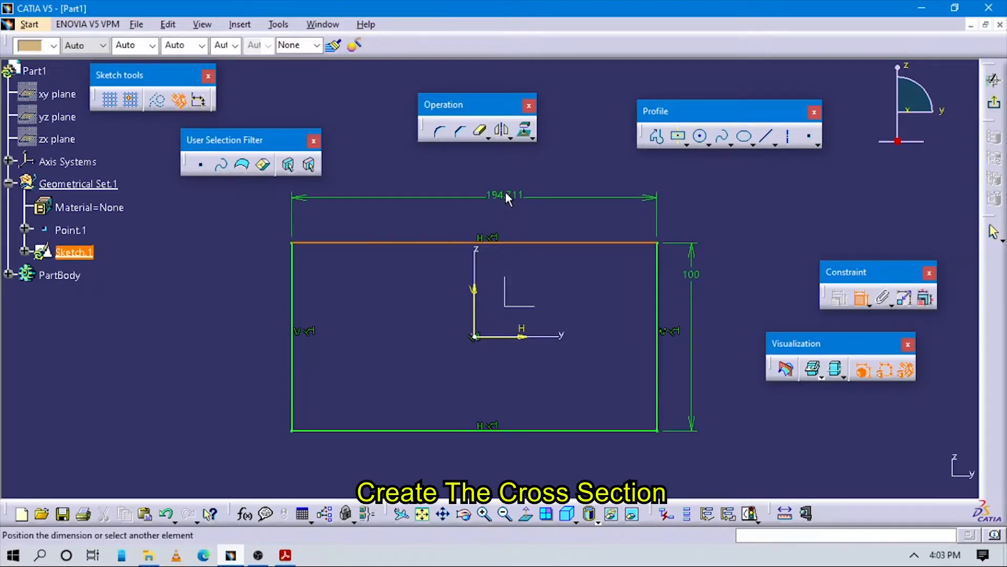
click(525, 192)
text(120mm)
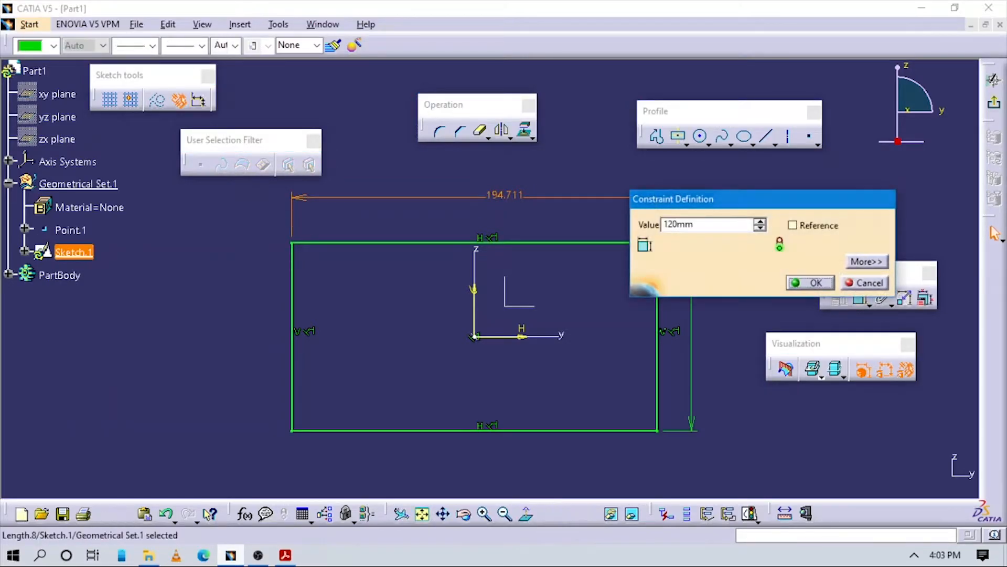
key(Return)
Step: Consult the reference drawing and sketch a horizontal elongated hole along the H axis inside the rectangle, about 60 mm between centers
click(285, 555)
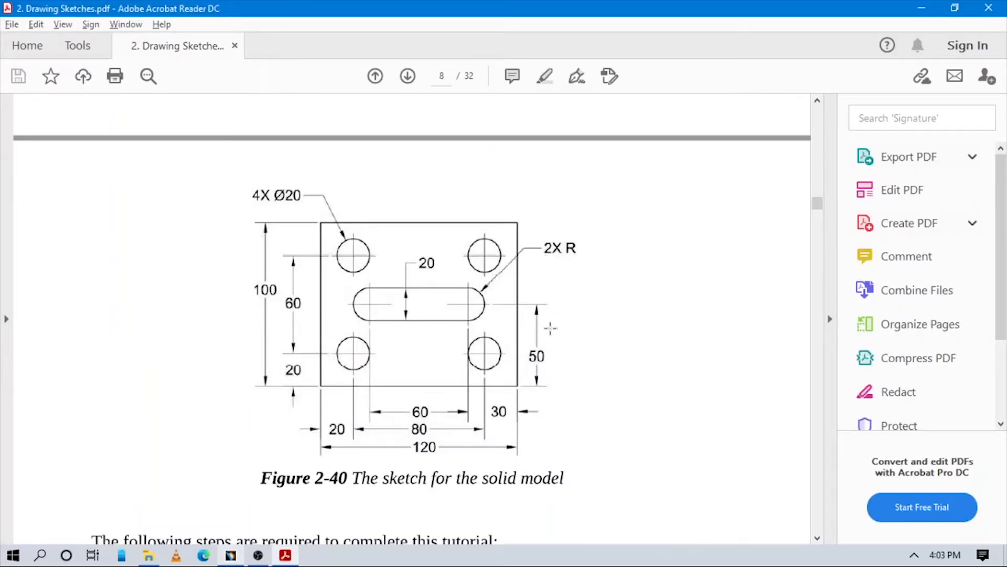
key(alt+Tab)
mouse_move(556, 370)
middle_down()
mouse_move(535, 392)
mouse_move(553, 352)
middle_up()
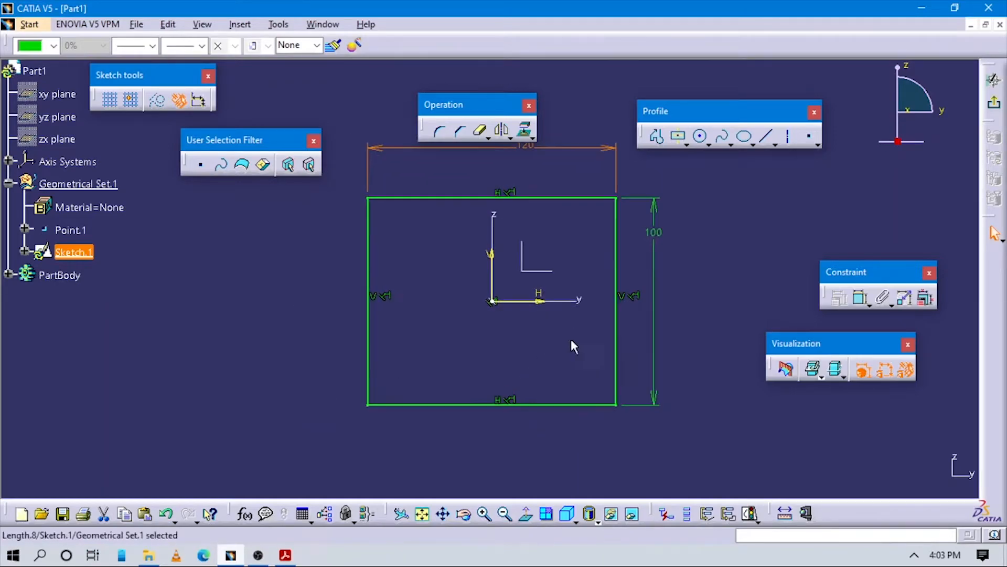
click(553, 339)
key(alt+Tab)
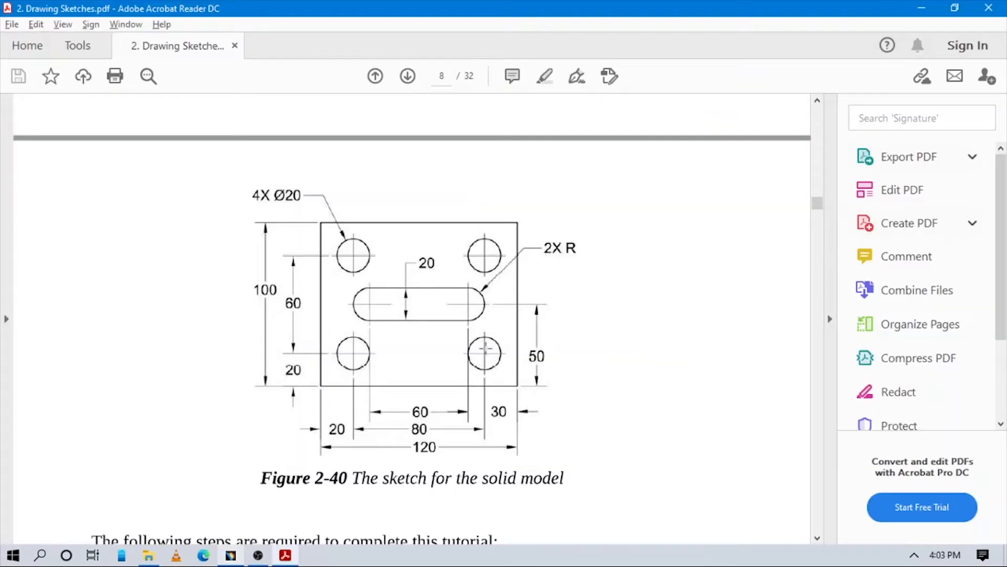
key(alt+Tab)
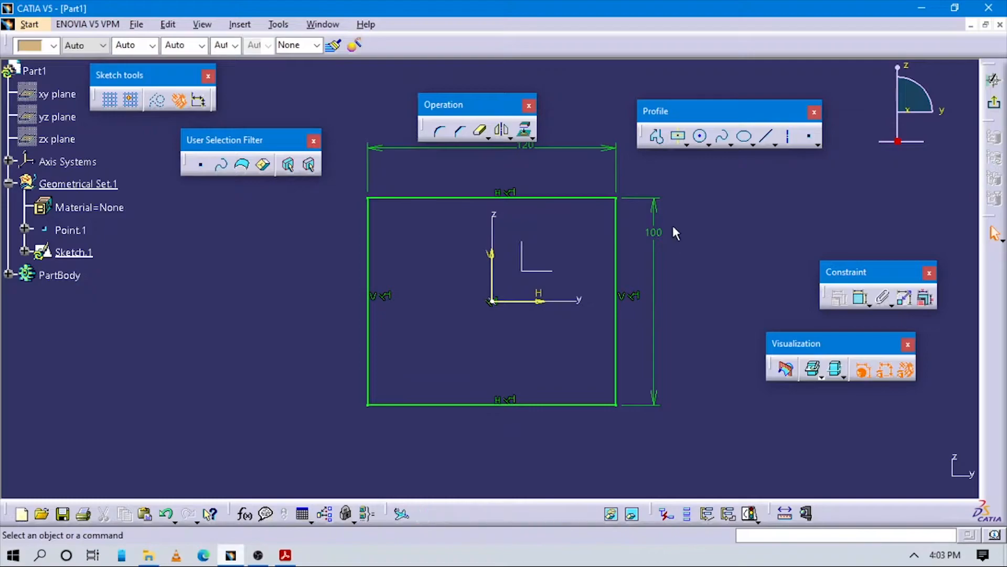
drag(681, 110, 687, 107)
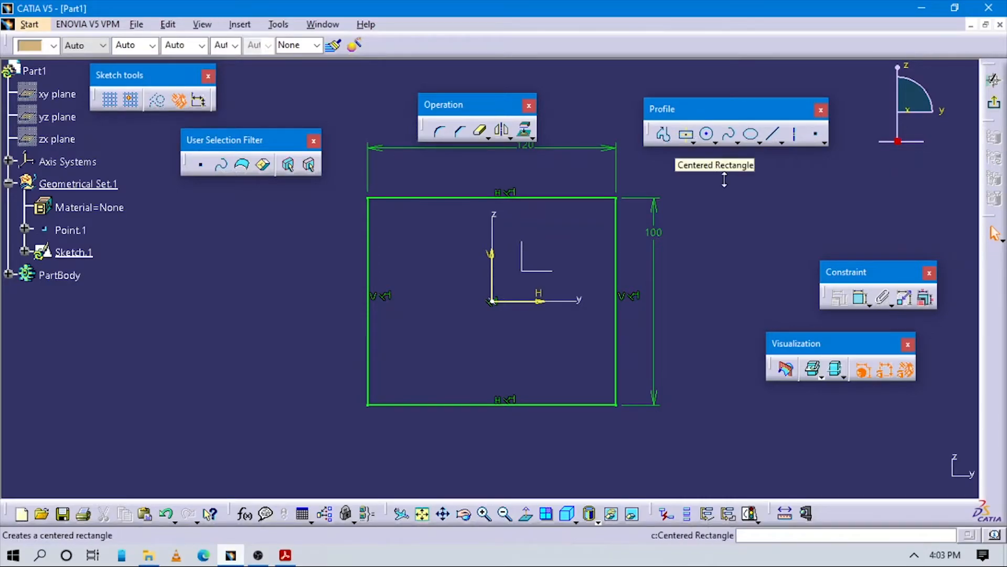
click(693, 143)
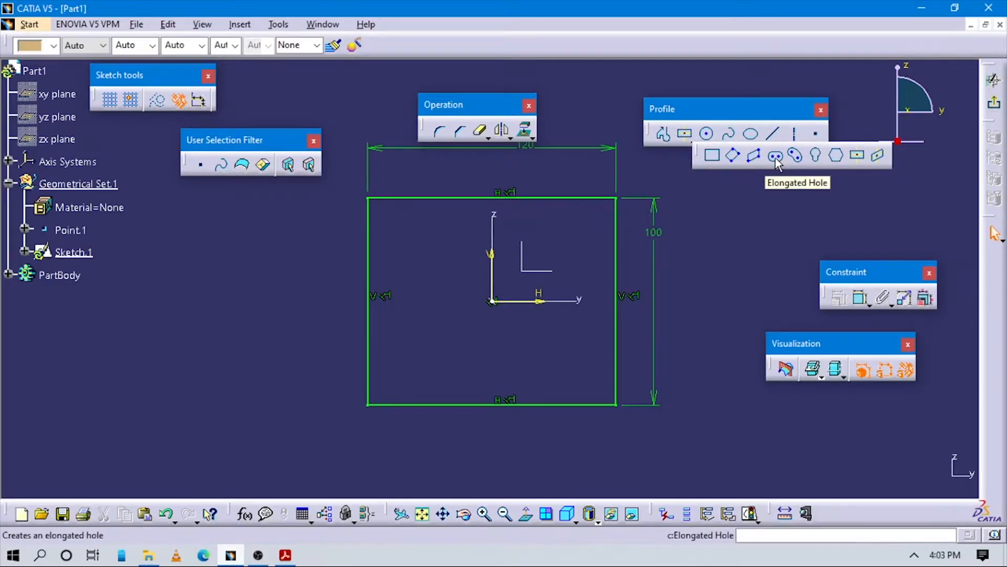
click(426, 301)
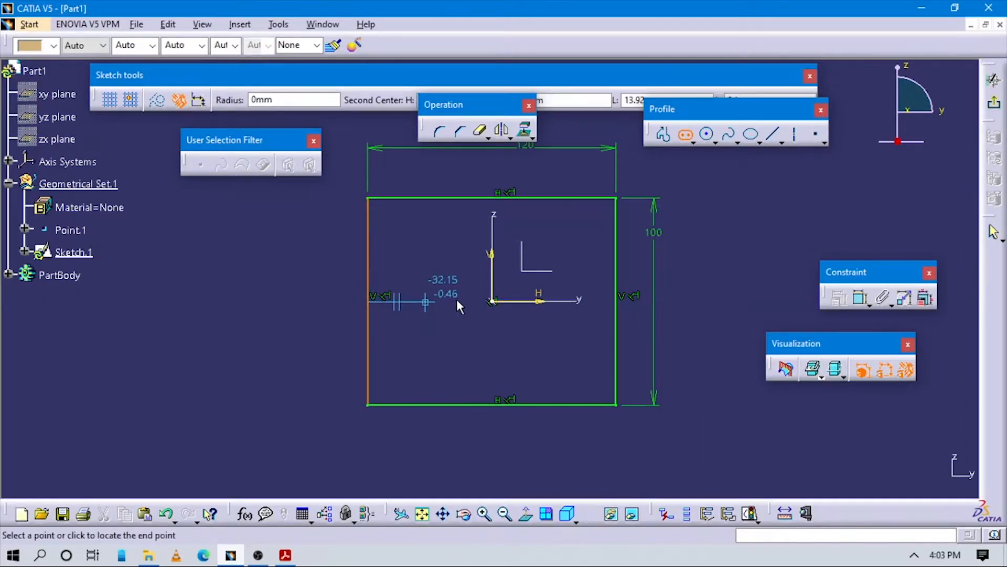
click(553, 301)
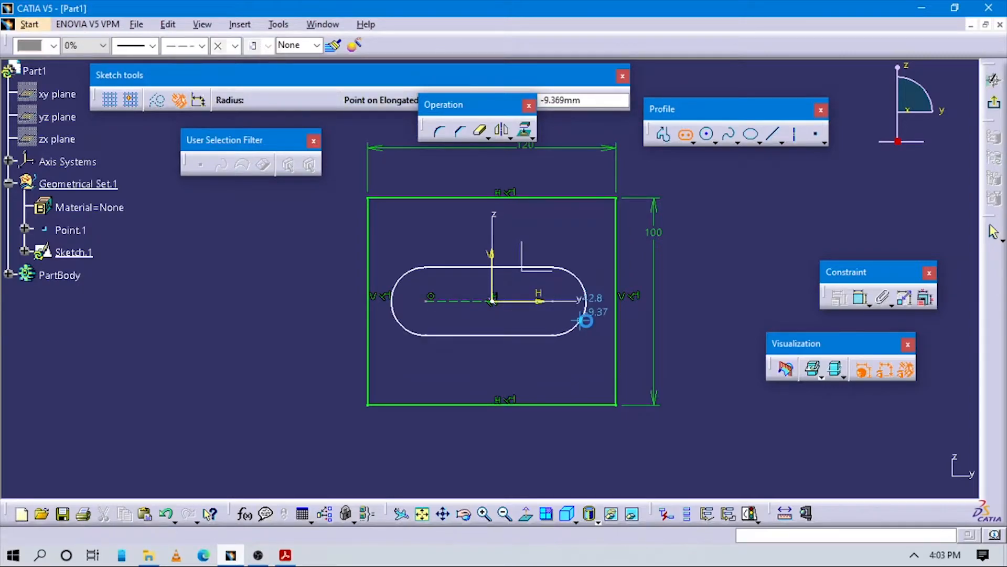
click(588, 328)
click(737, 278)
Step: Check the reference drawing, dimension the distance between the slot's arc centers and set it to 60 mm
key(alt+Tab)
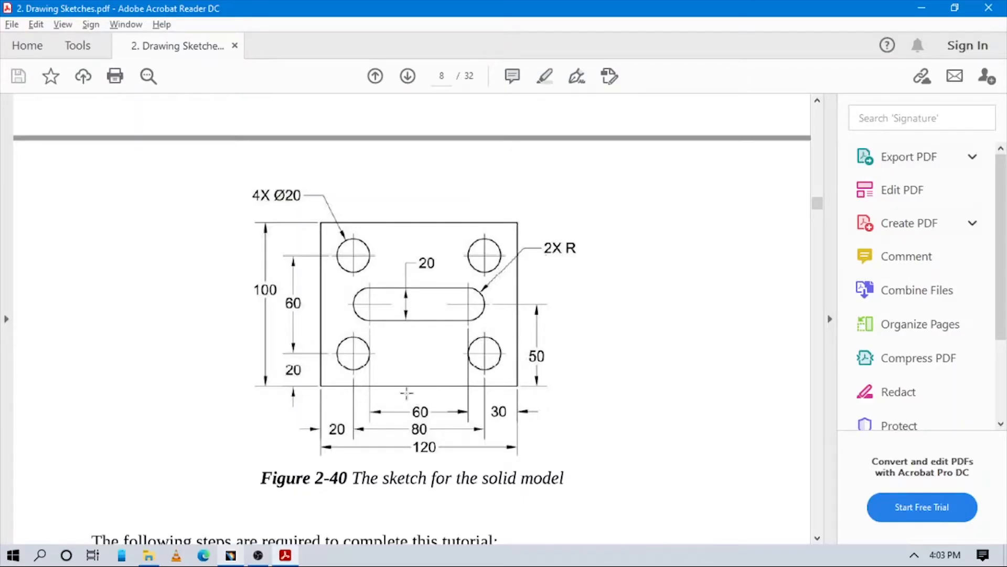
key(alt+Tab)
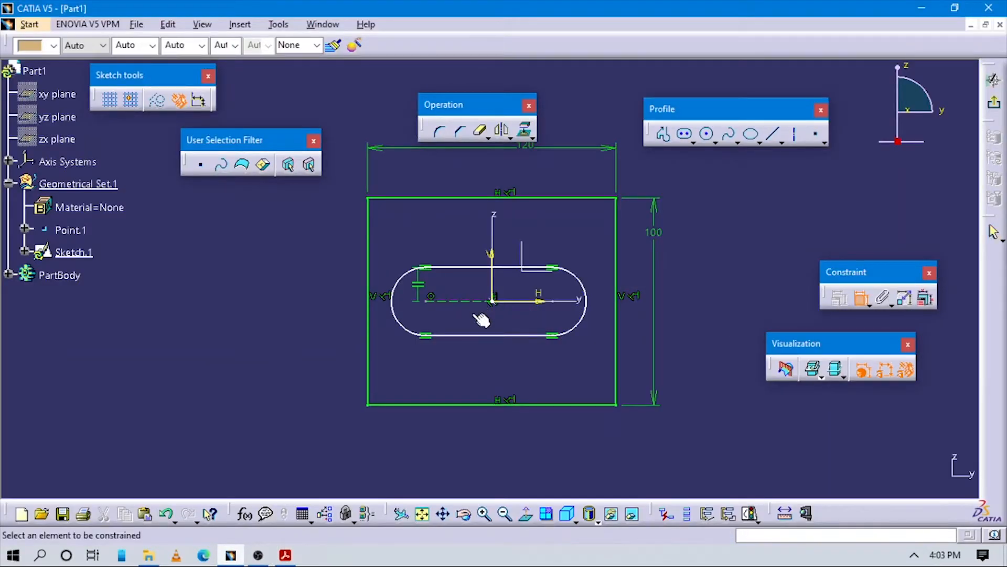
click(483, 334)
click(466, 419)
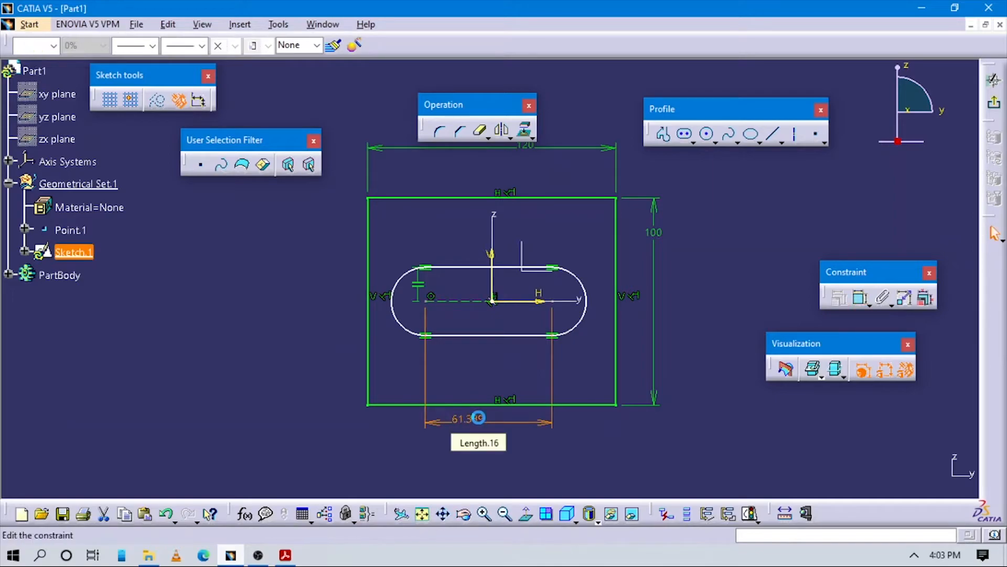
double_click(478, 418)
text(60mm)
key(Return)
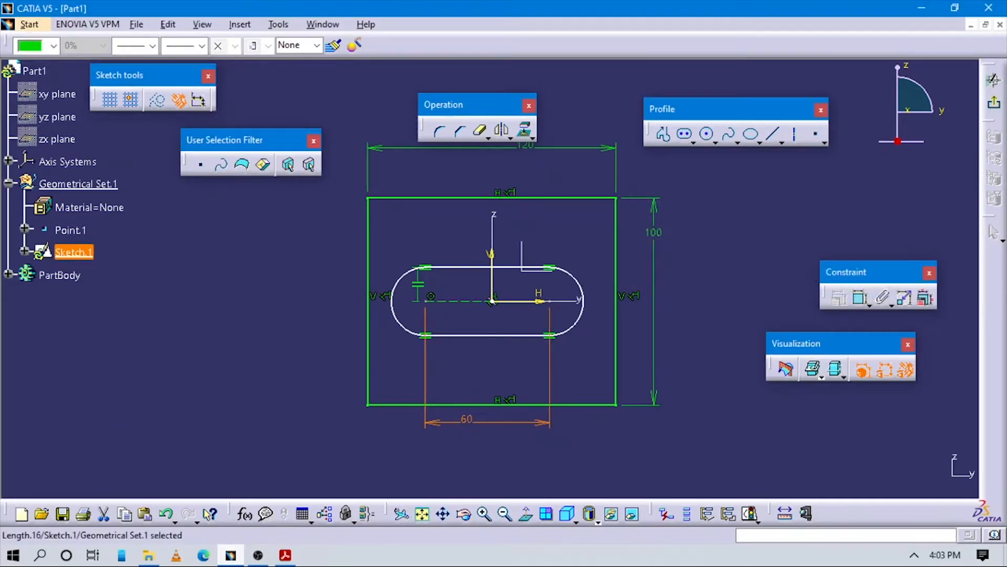
Step: Dimension the radius of the slot's left end arc, check the reference drawing and set it to 10 mm
click(860, 297)
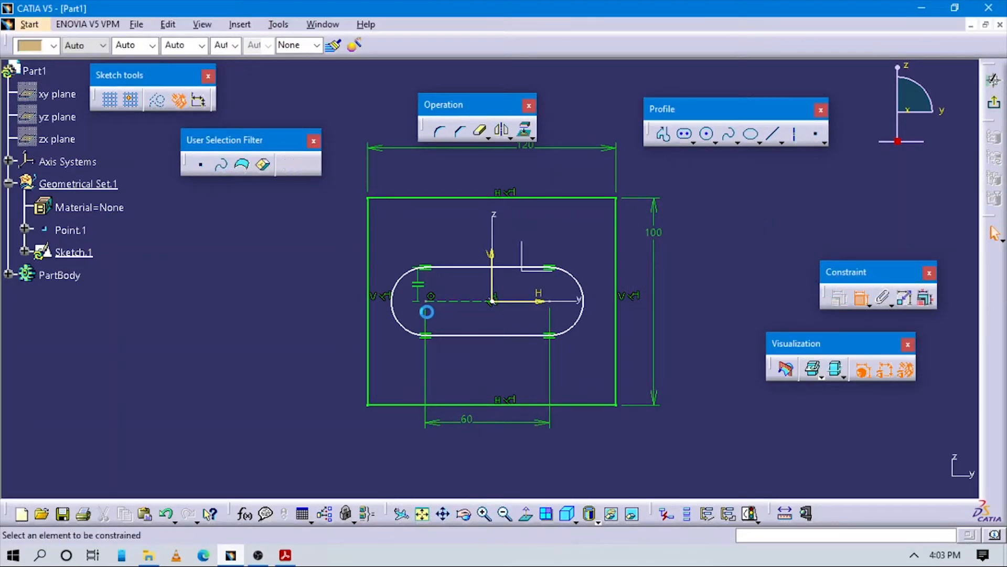
click(410, 285)
click(301, 261)
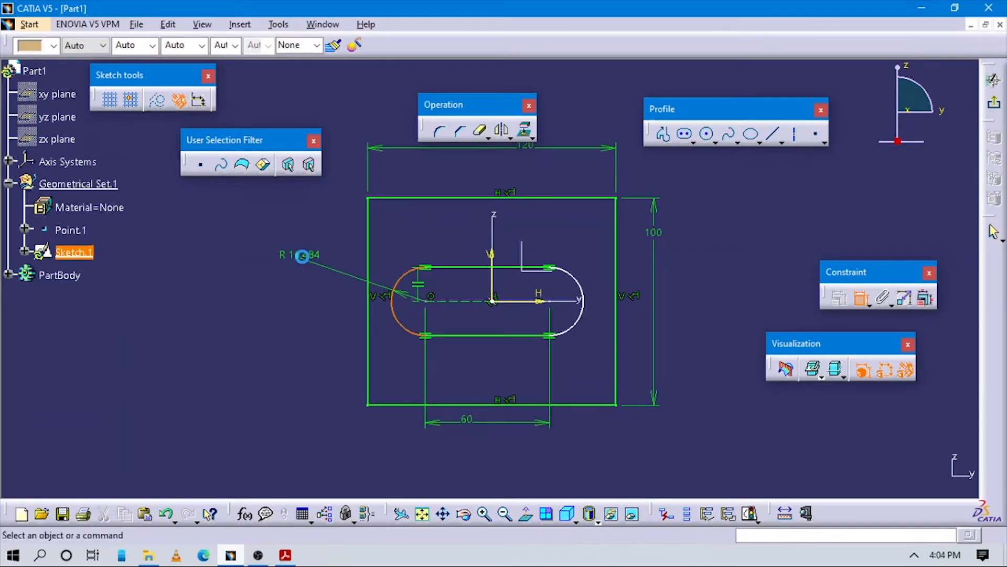
key(alt+Tab)
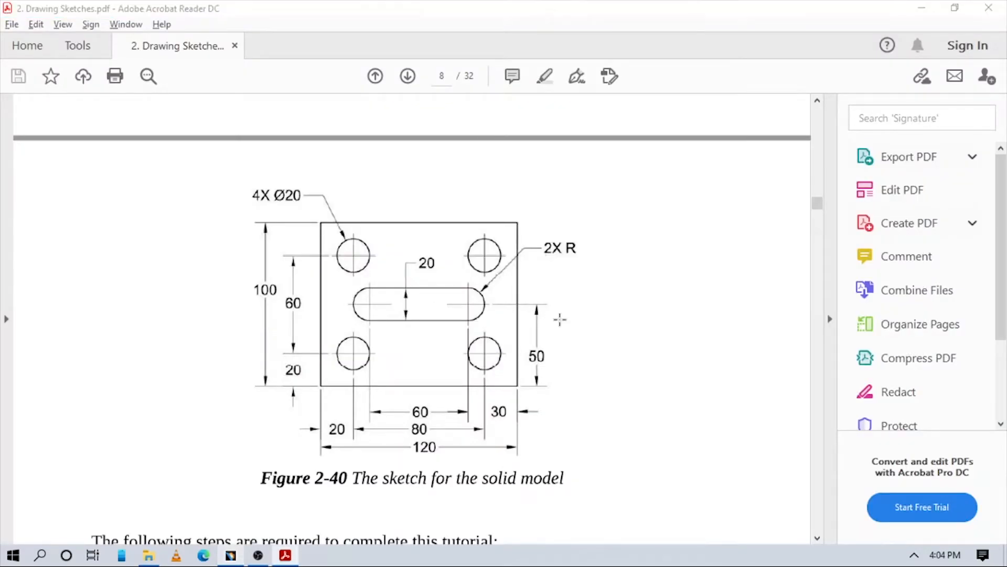
key(alt+Tab)
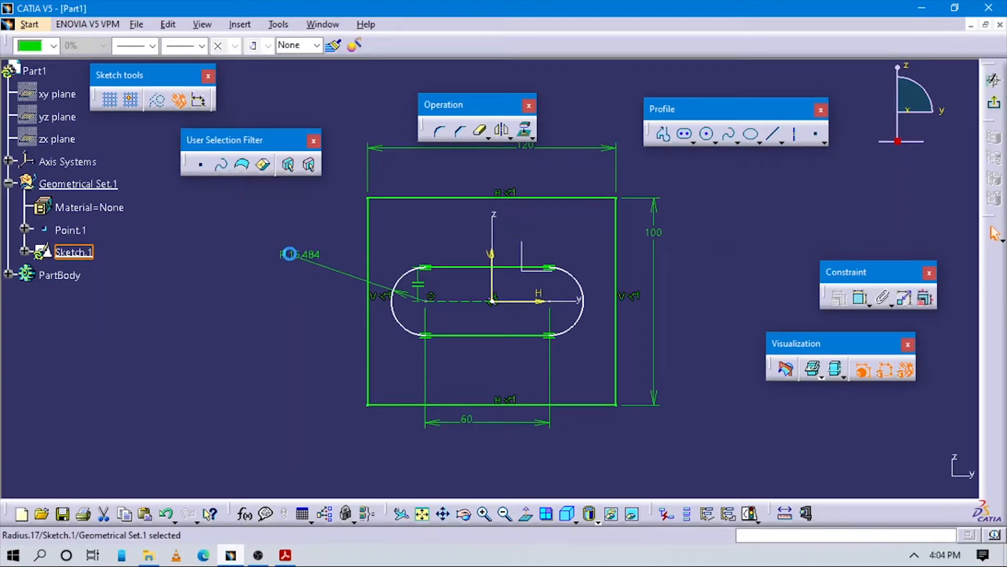
double_click(322, 255)
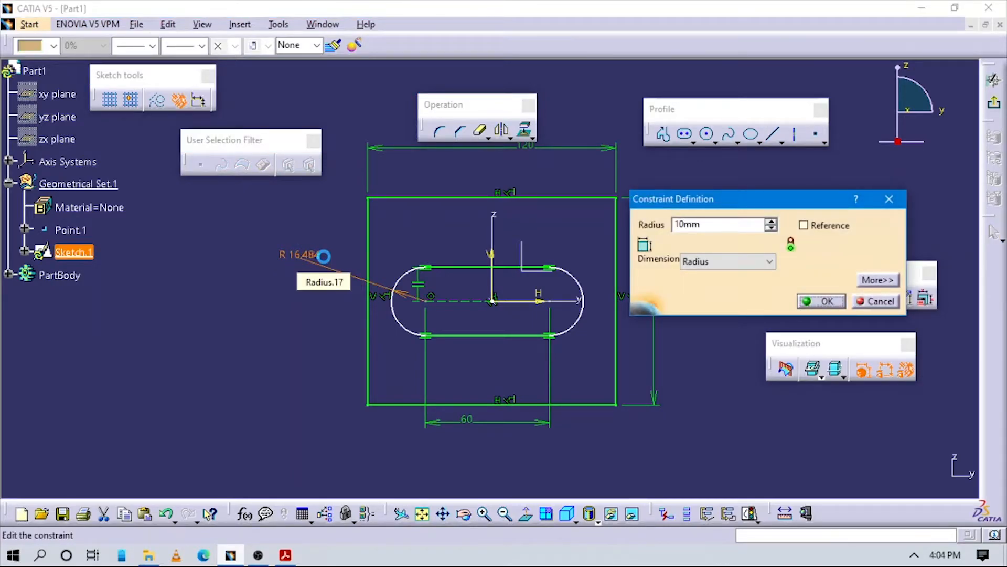
key(Return)
Step: Dimension the distance between the slot's two straight edges and delete the slot's radius dimension
click(859, 299)
click(512, 322)
click(530, 281)
click(703, 302)
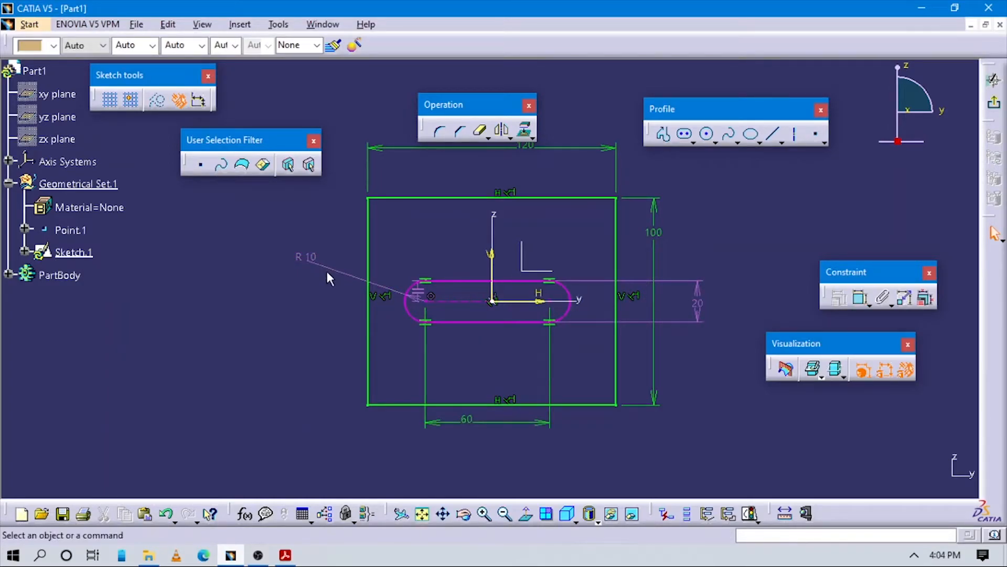
click(310, 256)
key(Delete)
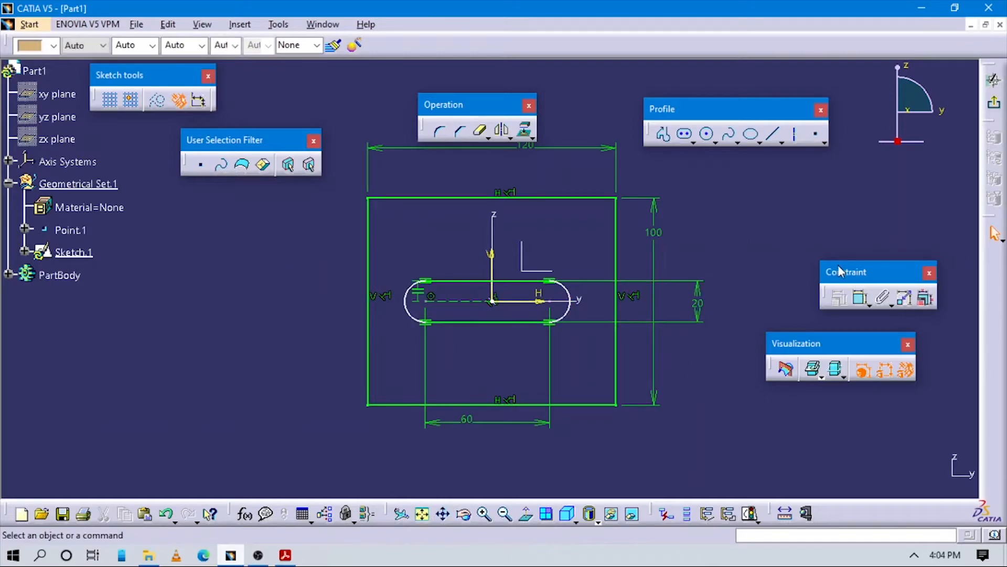
Step: Constrain the slot's two arc centers to be symmetric about the V axis
click(860, 298)
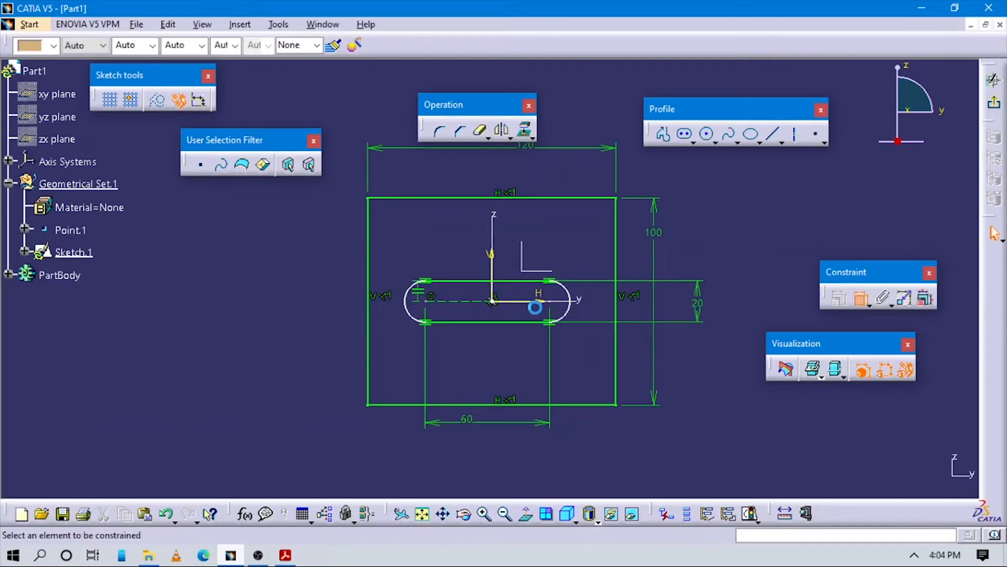
click(426, 301)
right_click(578, 423)
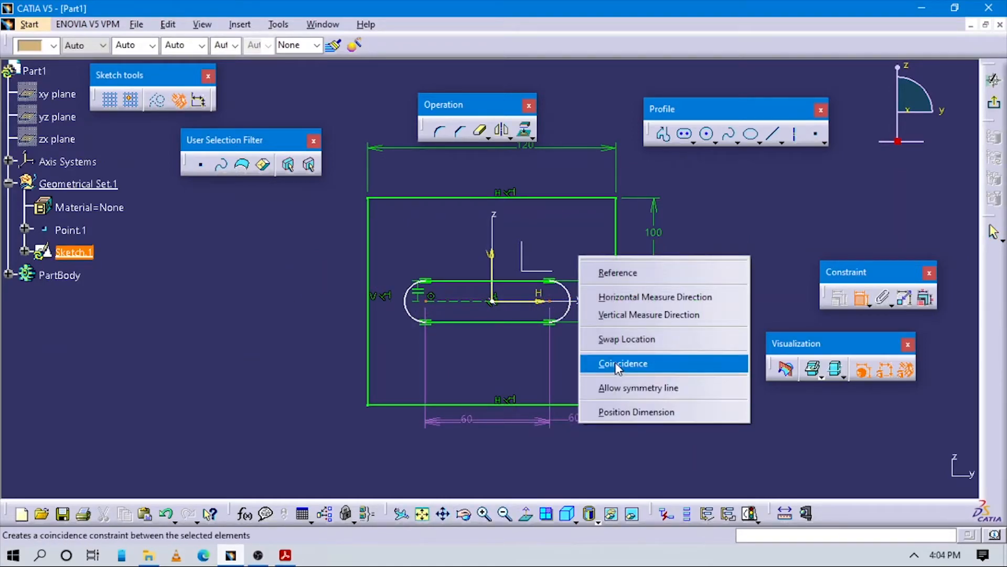
click(617, 388)
click(493, 260)
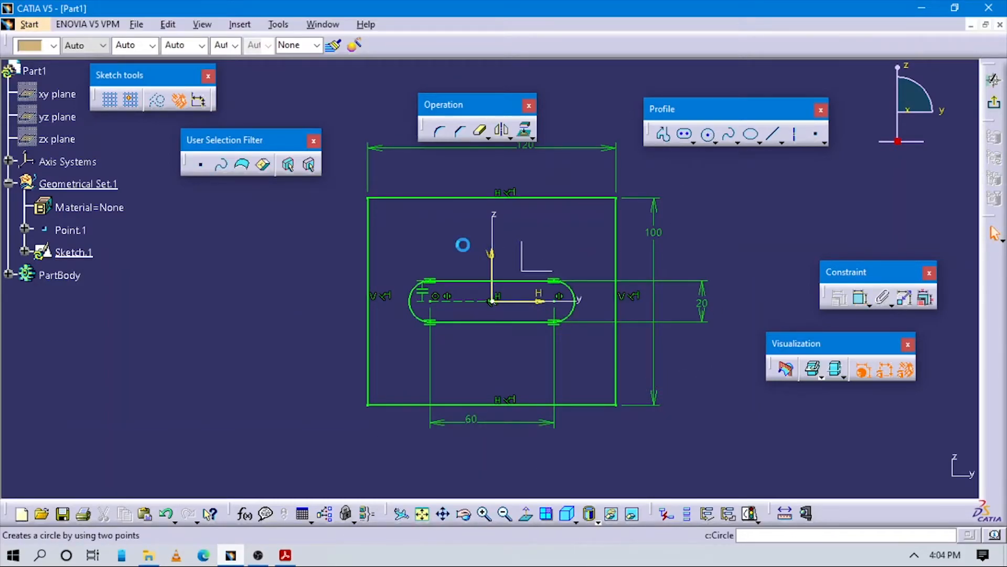
Step: Check the reference drawing and sketch a circle about 27 mm in diameter near the rectangle's upper-left corner
key(alt+Tab)
key(alt+Tab)
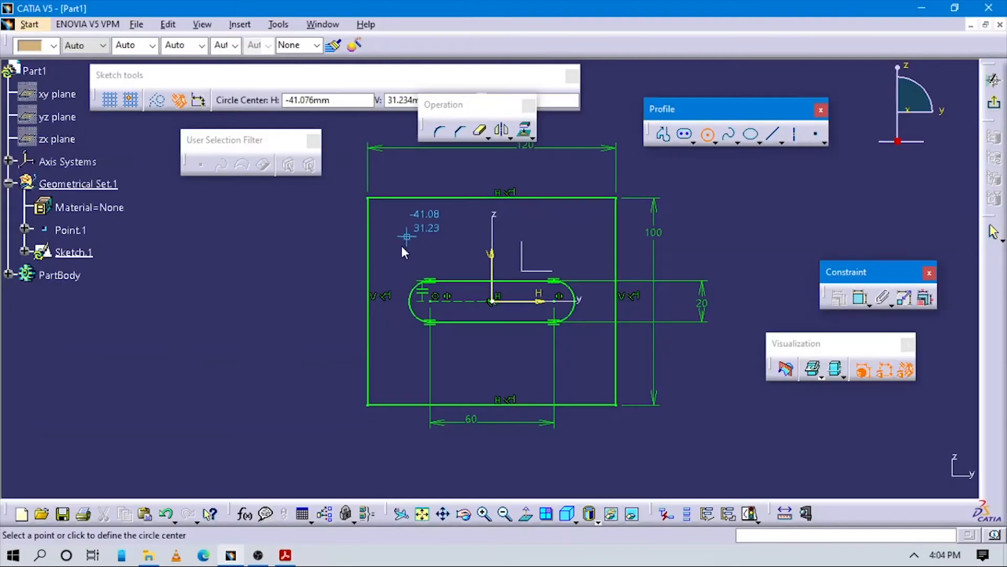
click(410, 236)
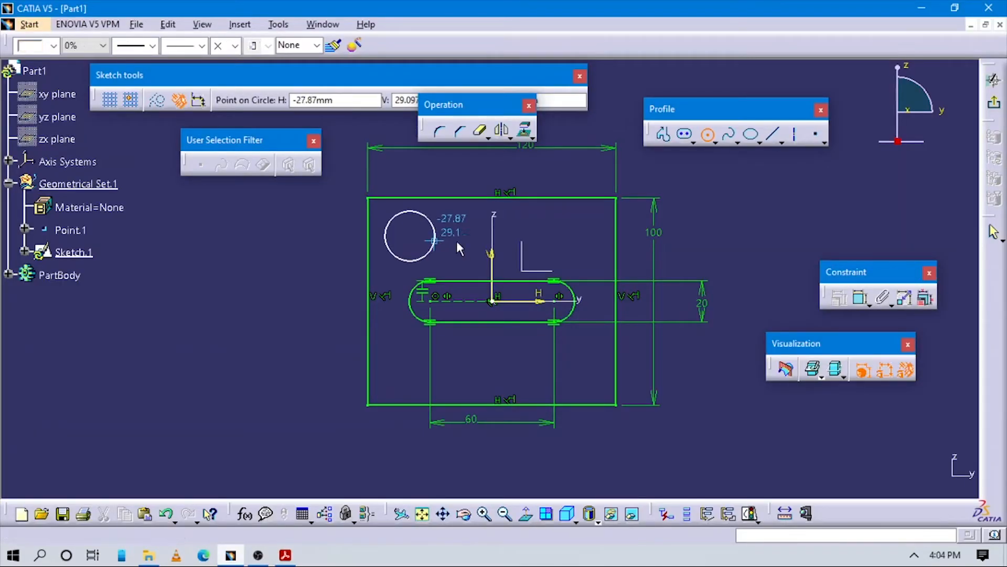
click(438, 238)
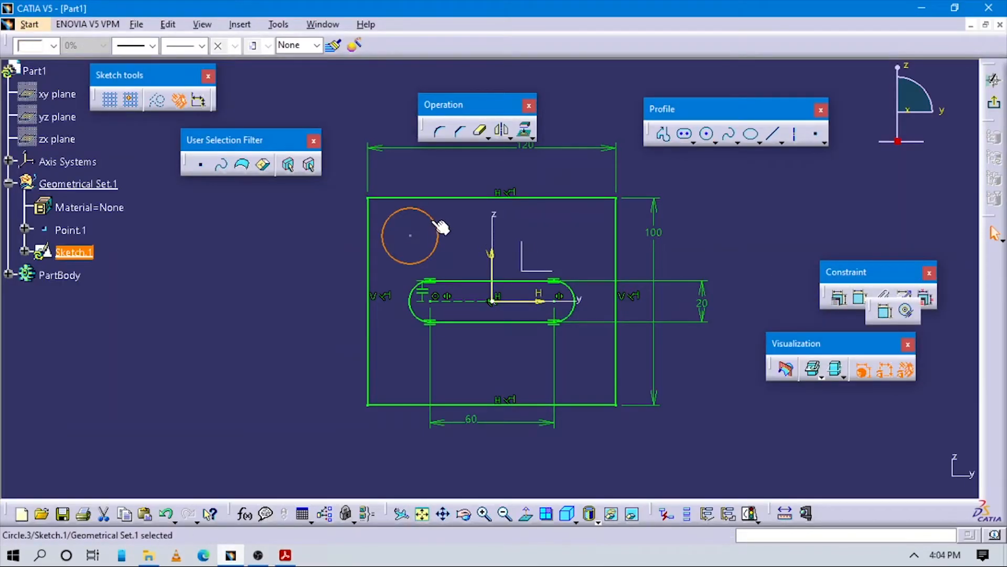
Step: Dimension the upper-left circle by diameter, check the reference drawing and set the diameter to 20 mm
click(885, 311)
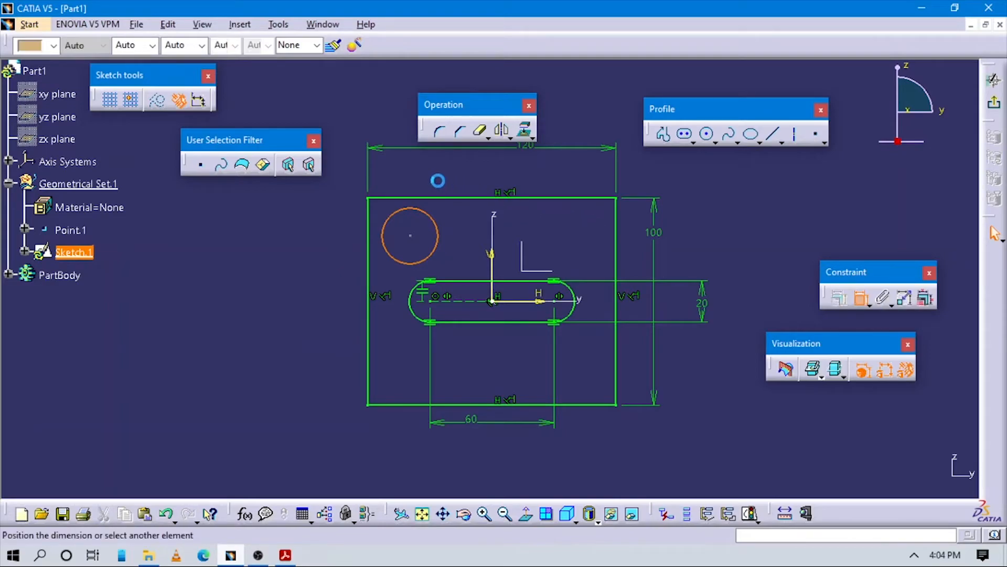
key(alt+Tab)
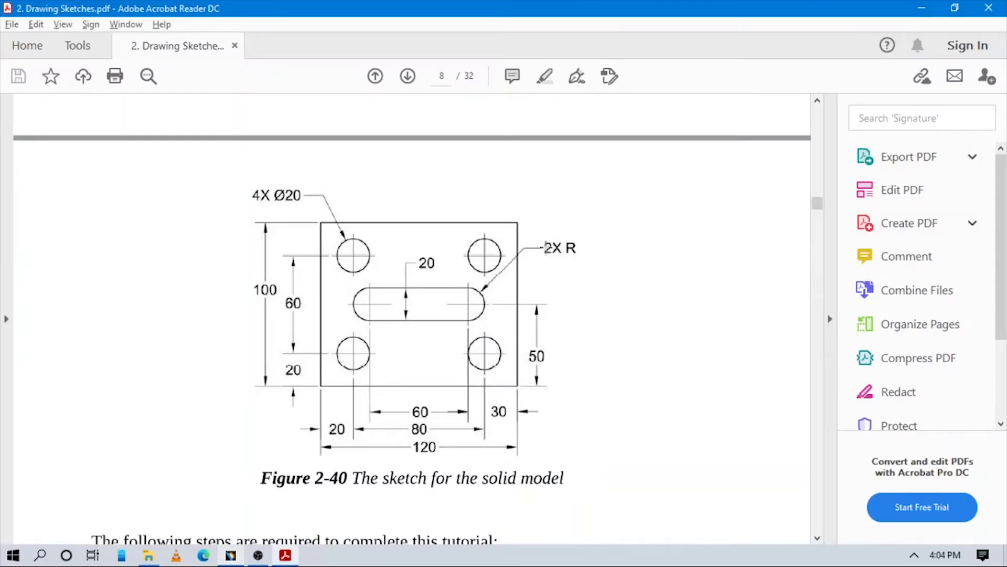
key(alt+Tab)
click(745, 262)
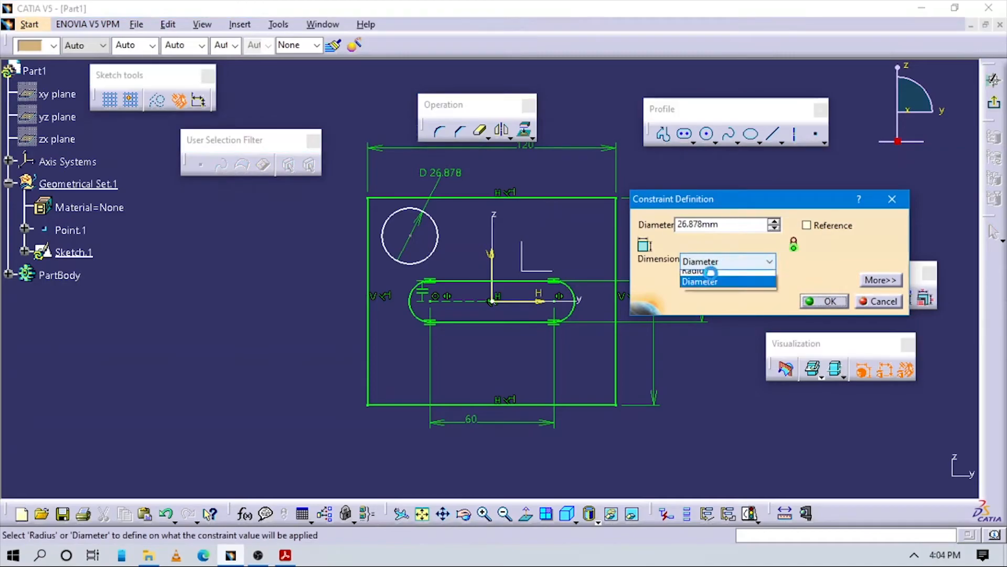
click(709, 288)
drag(739, 224, 571, 218)
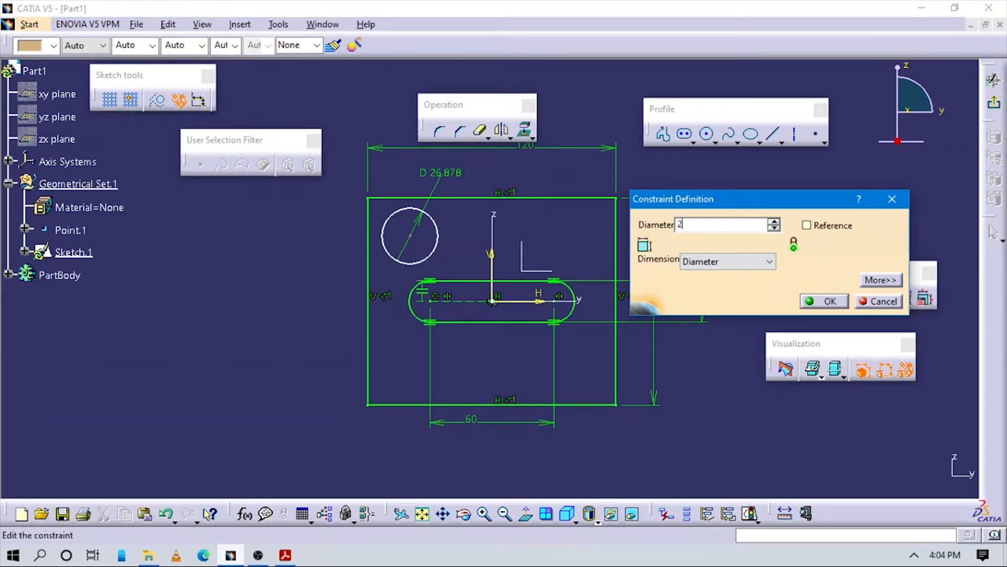
key(Return)
Step: Check the reference drawing and dimension the circle's center 20 mm below the rectangle's top edge
key(alt+Tab)
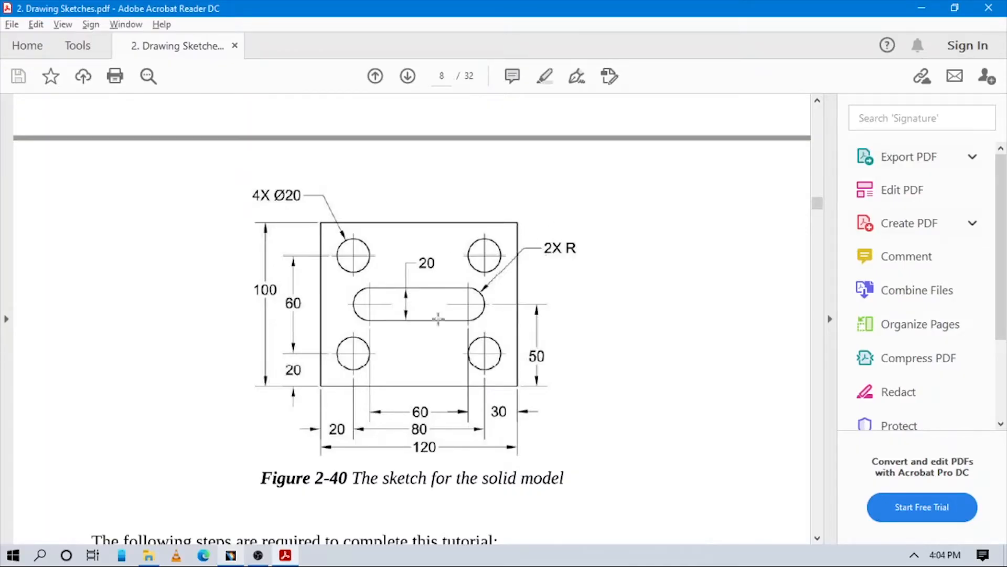
key(alt+Tab)
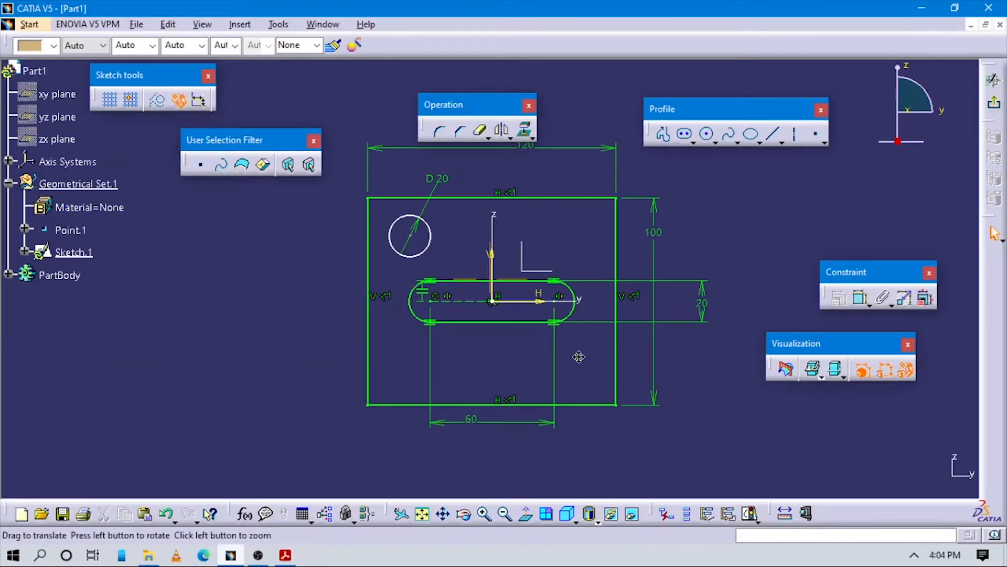
click(861, 298)
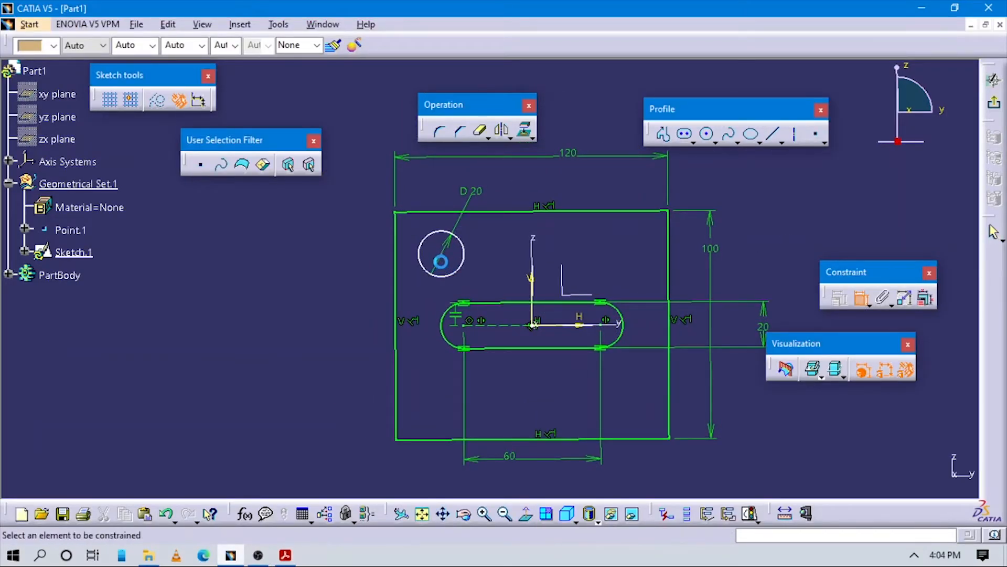
click(440, 213)
click(346, 234)
double_click(349, 229)
text(20)
key(Return)
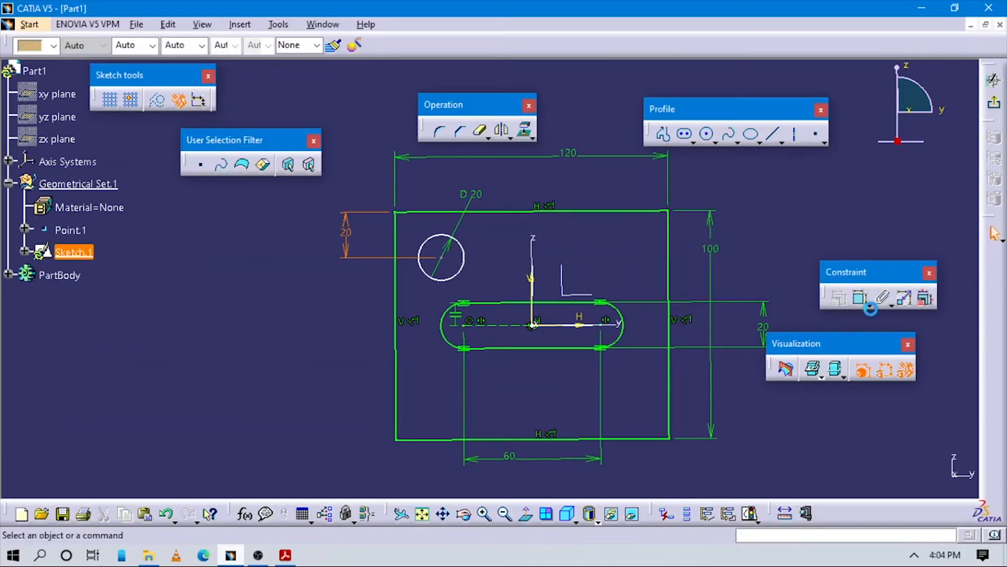
Step: Dimension the circle's center from the rectangle's left edge and set the distance to 20 mm
click(860, 298)
click(402, 266)
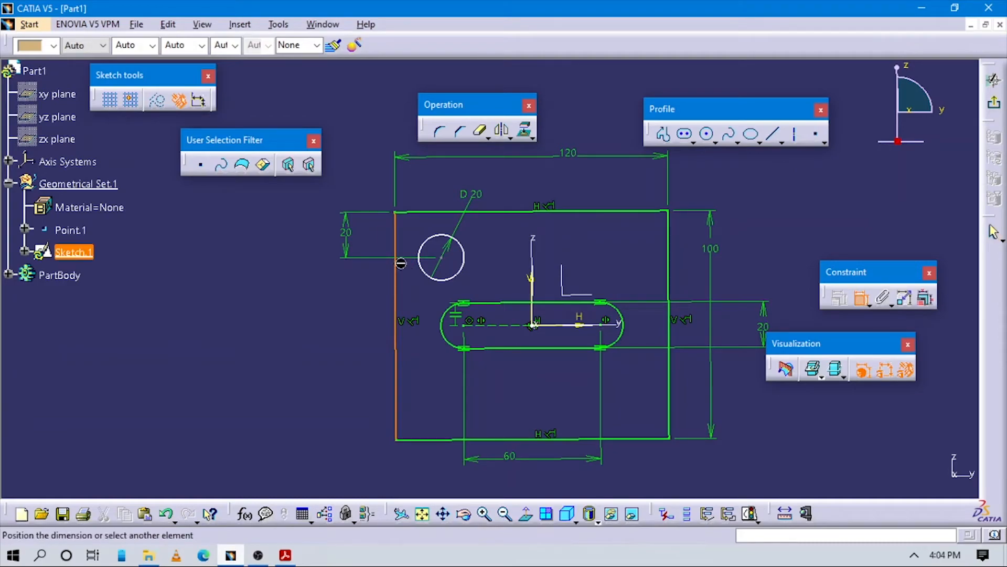
click(441, 257)
click(422, 182)
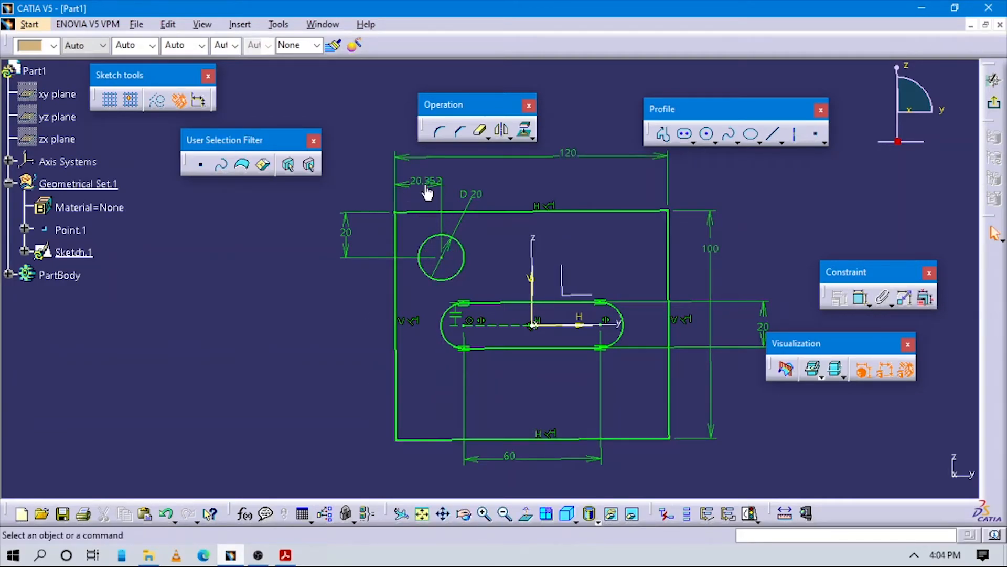
double_click(423, 183)
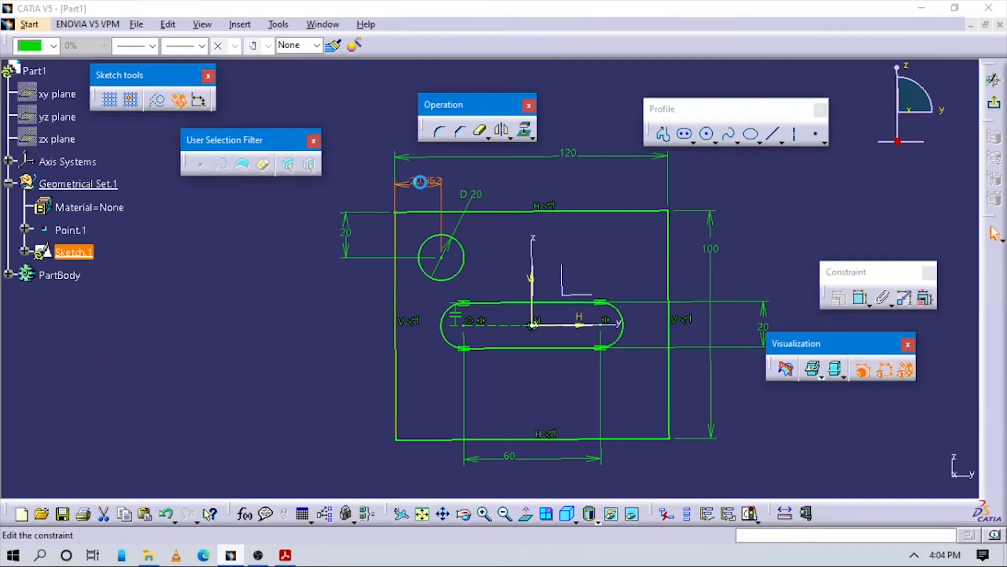
text(20)
key(Return)
Step: Mirror the upper-left circle about the V axis
click(456, 239)
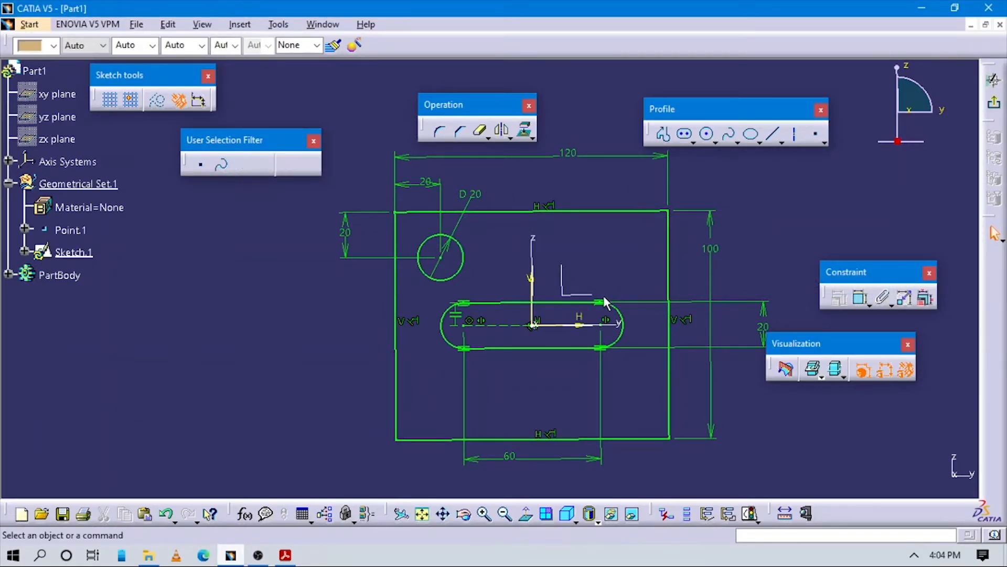
middle_drag(766, 209, 766, 209)
click(460, 247)
click(502, 130)
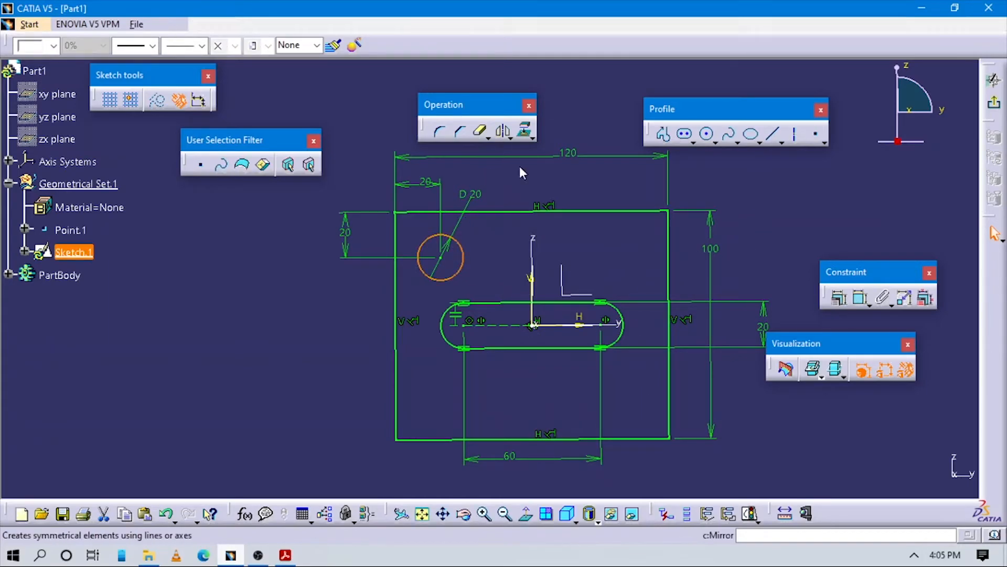
click(532, 278)
Step: Mirror both upper circles about the H axis
click(645, 270)
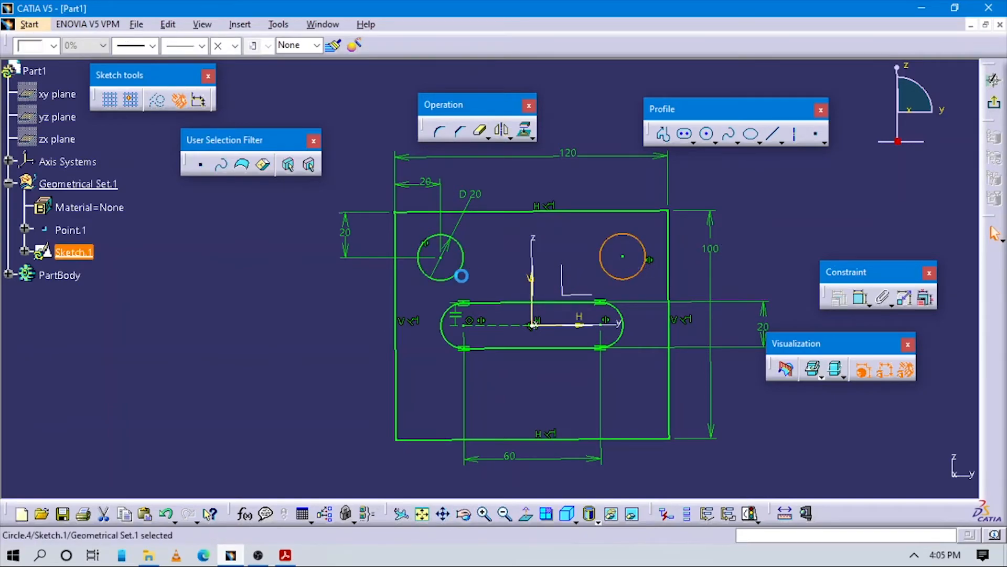
ctrl+click(446, 278)
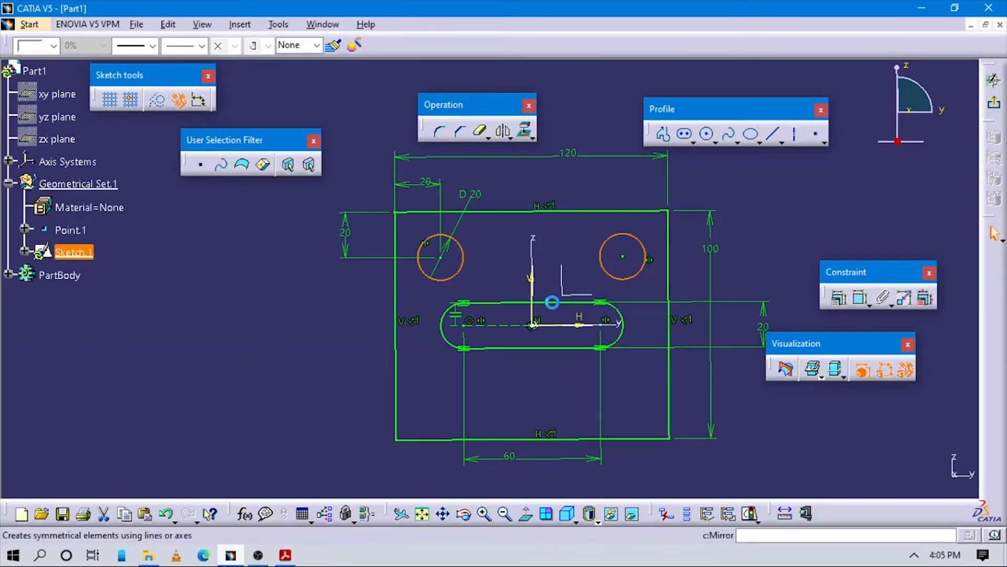
click(581, 326)
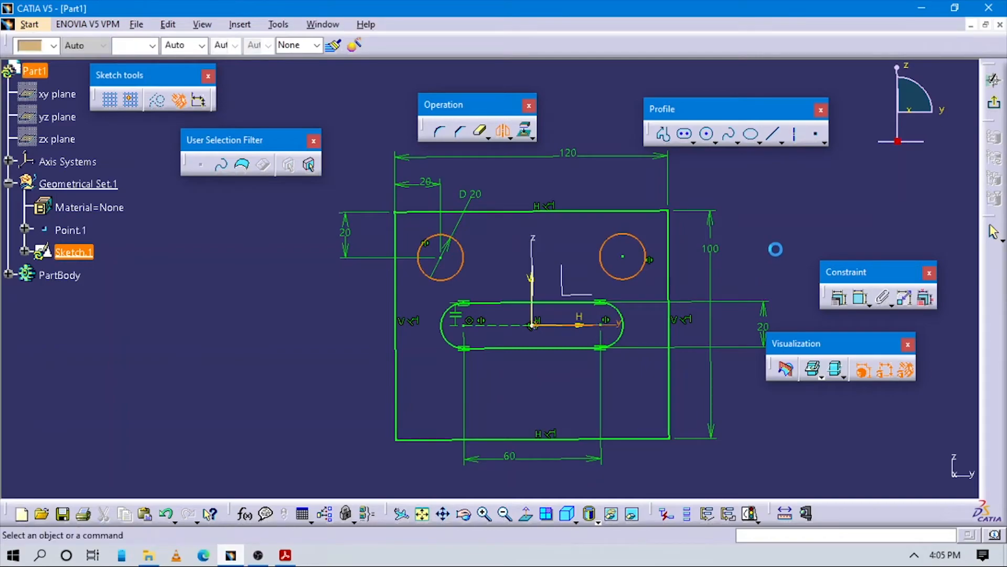
Step: Delete the dashed horizontal line running through the sketch along the H axis
click(740, 325)
right_click(740, 324)
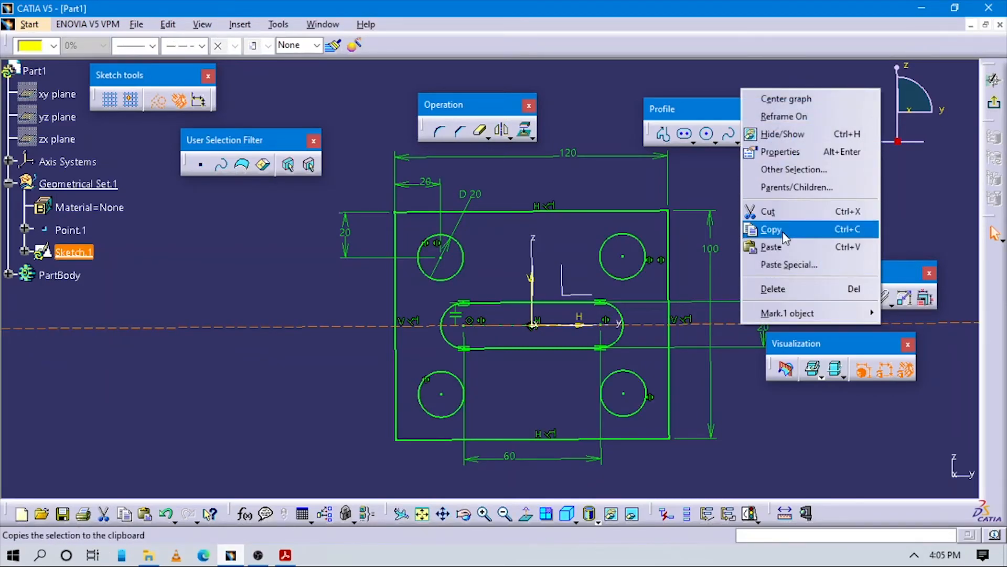
click(772, 288)
middle_drag(754, 226, 758, 253)
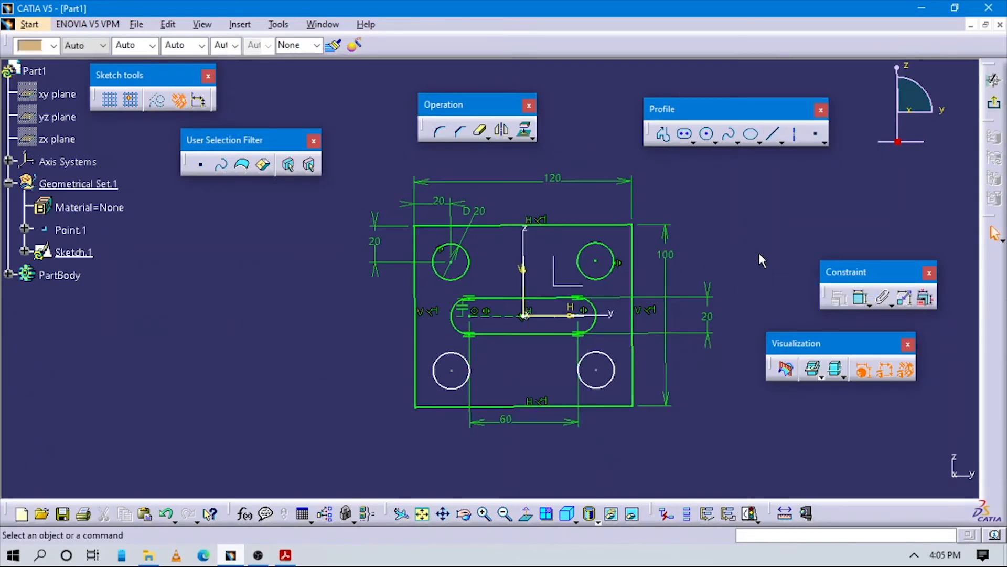
Step: Undo the deletion of the dashed horizontal line along the H axis and exit the sketch
middle_drag(634, 321, 647, 313)
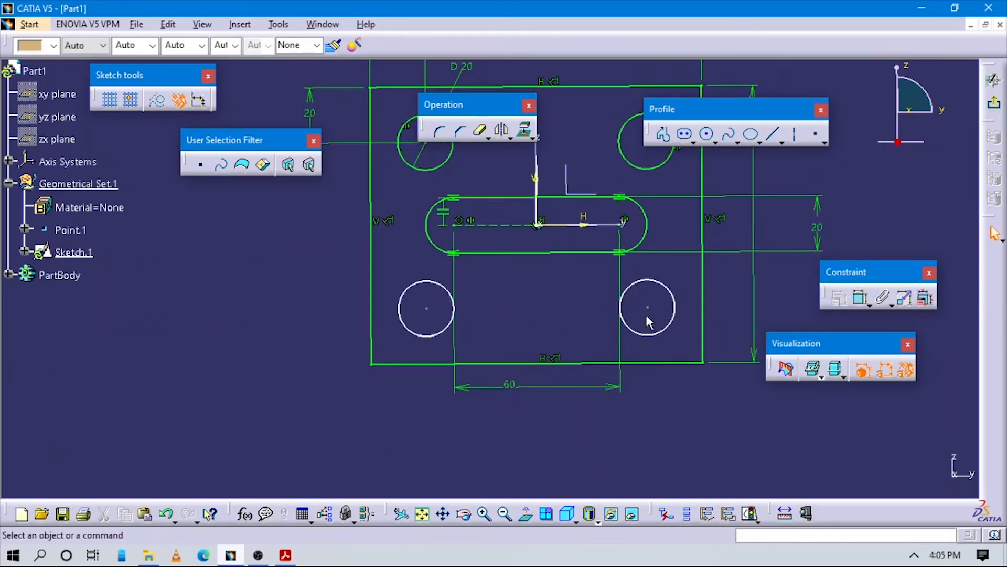
click(675, 383)
click(616, 320)
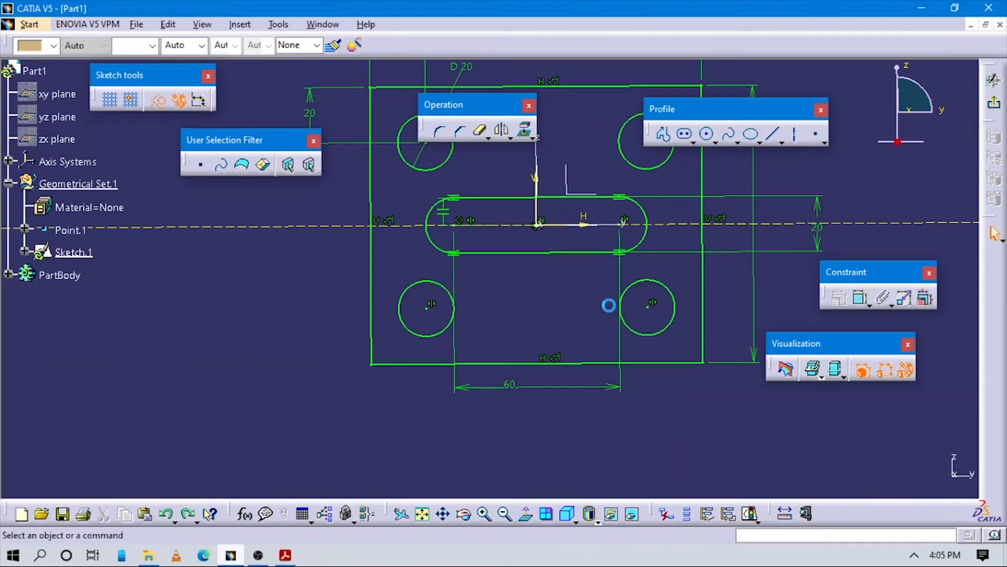
middle_drag(603, 285, 663, 398)
middle_drag(590, 331, 800, 256)
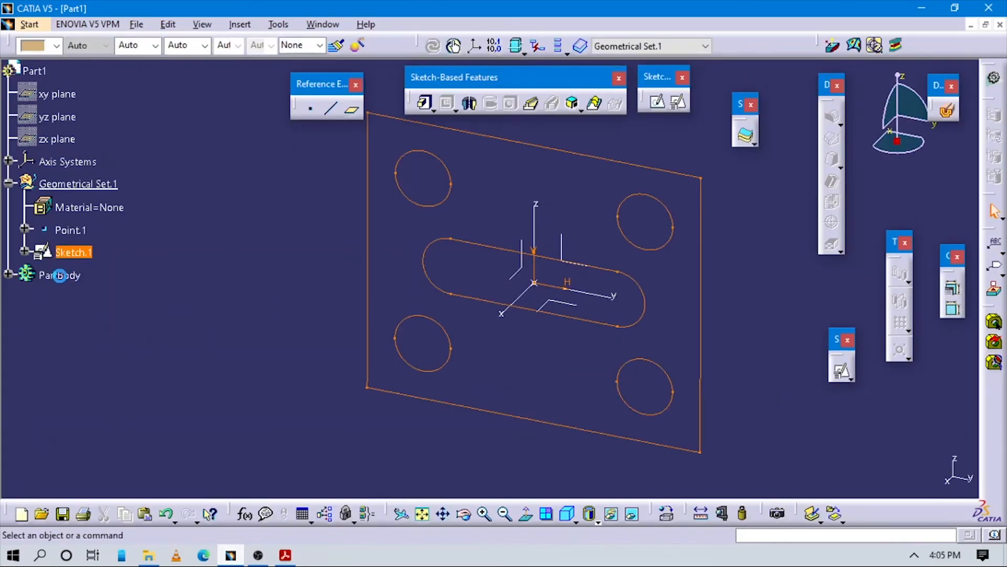
Step: Make PartBody the in-work object and pad the plate sketch to a length of 50 mm
right_click(62, 275)
click(102, 346)
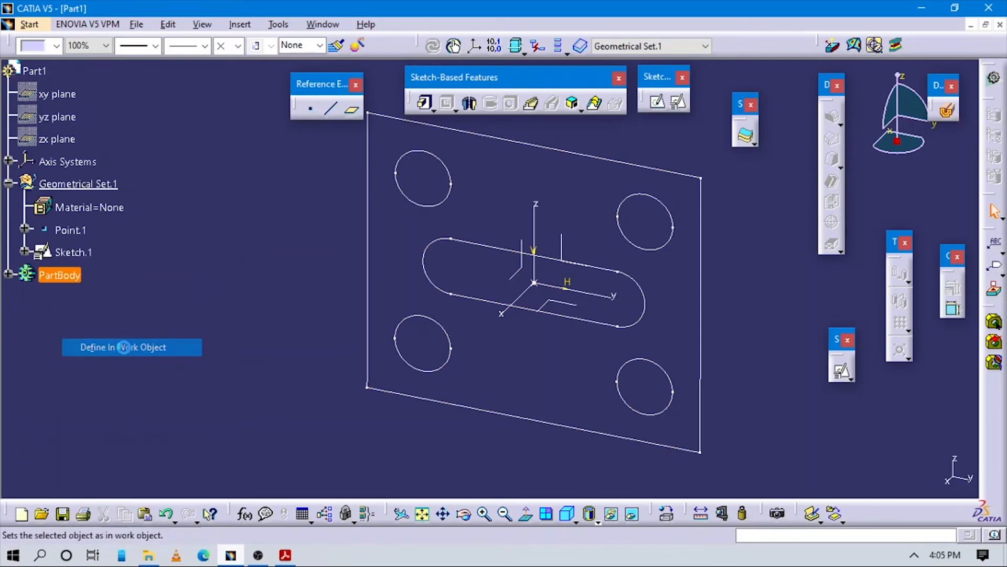
middle_drag(587, 231, 711, 298)
click(351, 109)
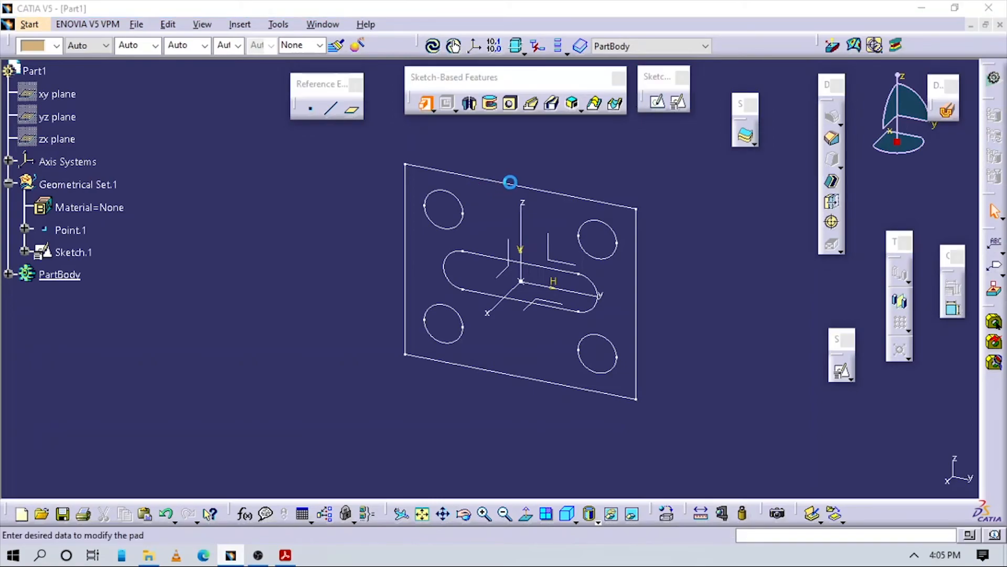
click(510, 182)
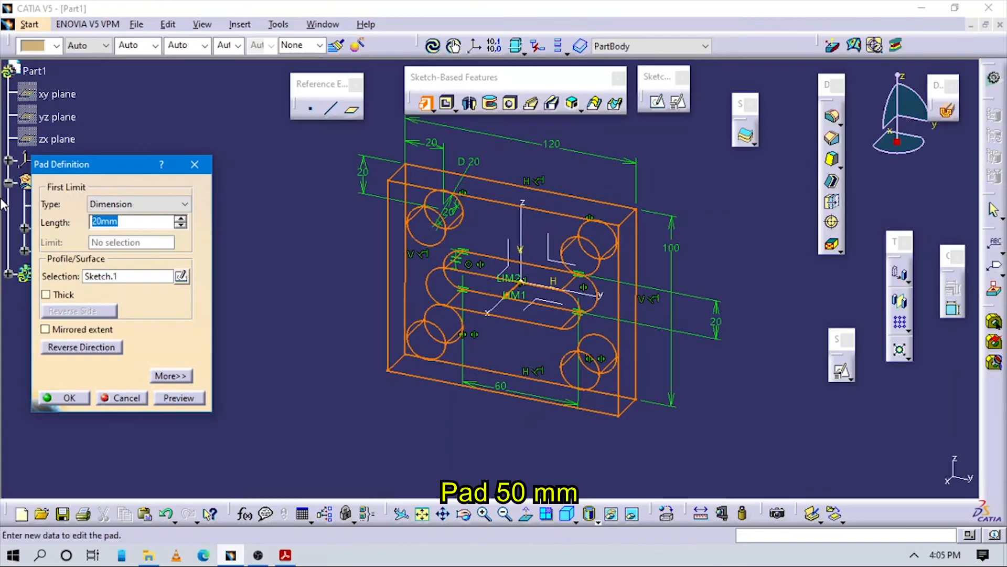
click(64, 397)
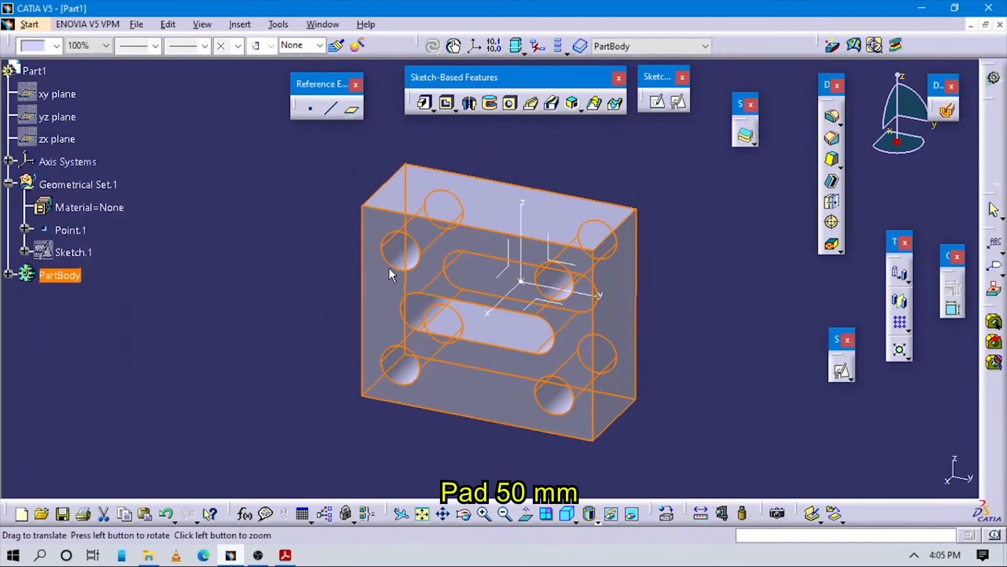
Step: Examine the padded plate and compare it with the Figure 2-39 solid model in the tutorial PDF in Acrobat Reader, returning to CATIA
middle_drag(369, 283, 425, 239)
click(498, 437)
middle_drag(569, 362, 529, 417)
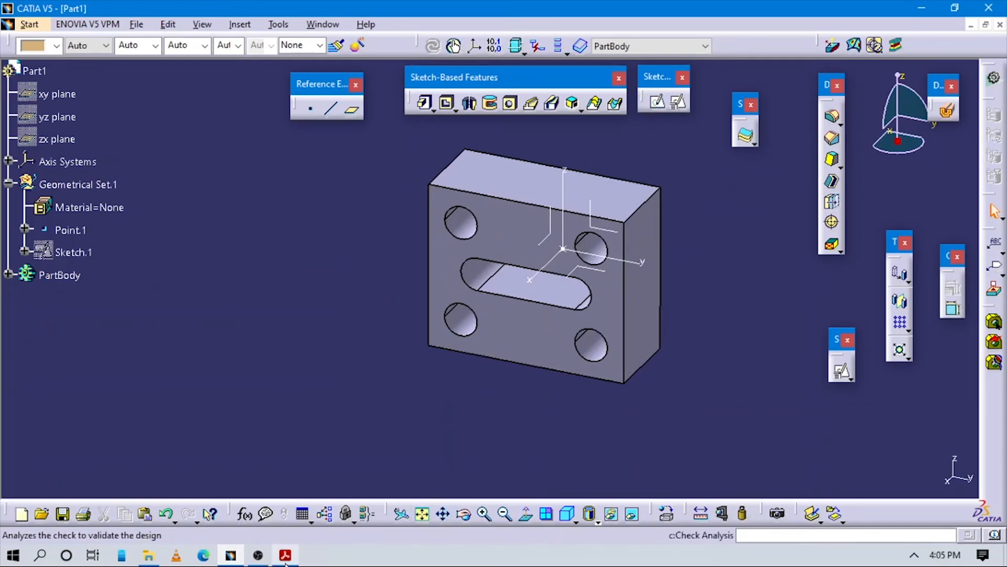
click(286, 556)
scroll(490, 360, up, 10)
scroll(492, 359, down, 3)
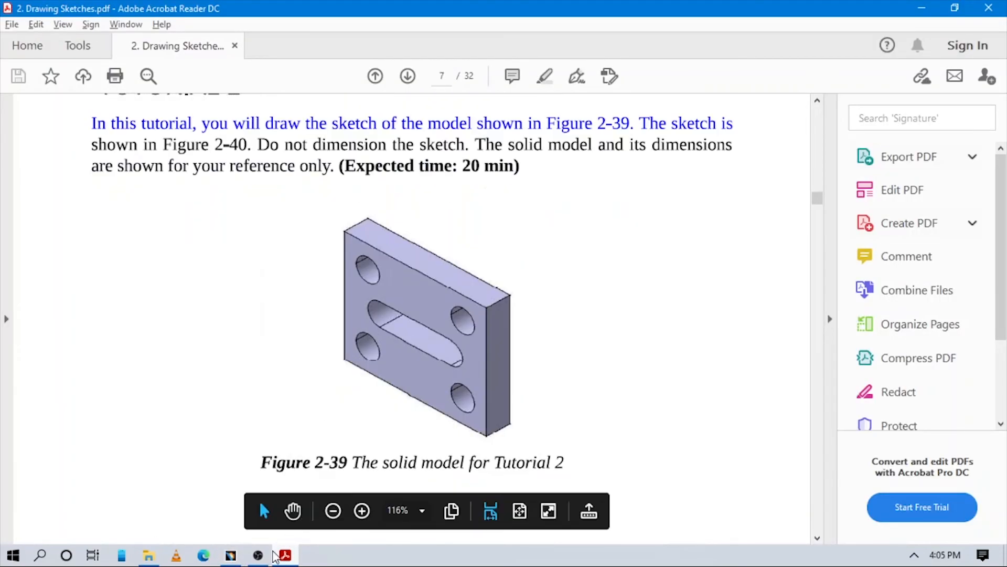
click(231, 555)
middle_drag(305, 466, 387, 405)
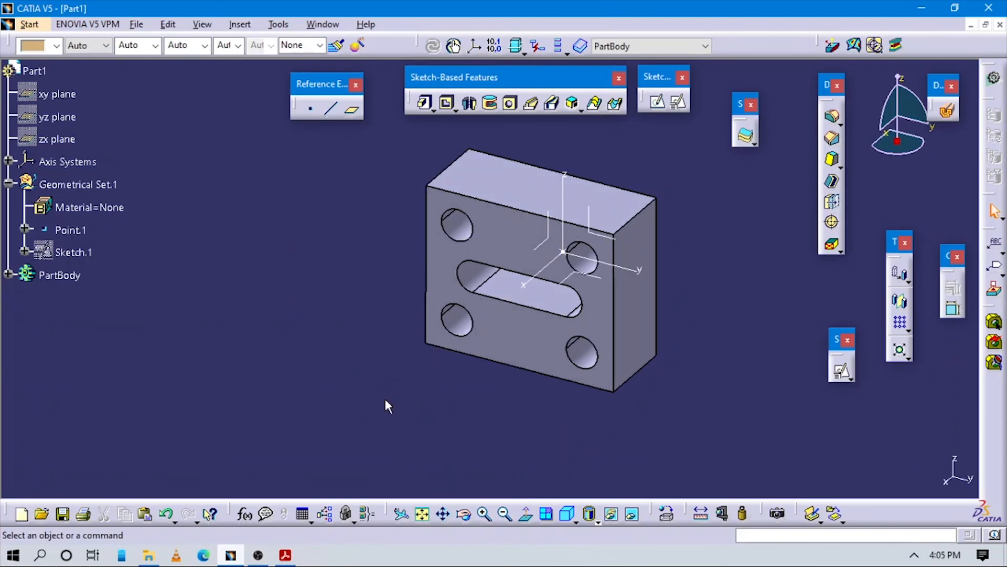
middle_drag(442, 386, 422, 375)
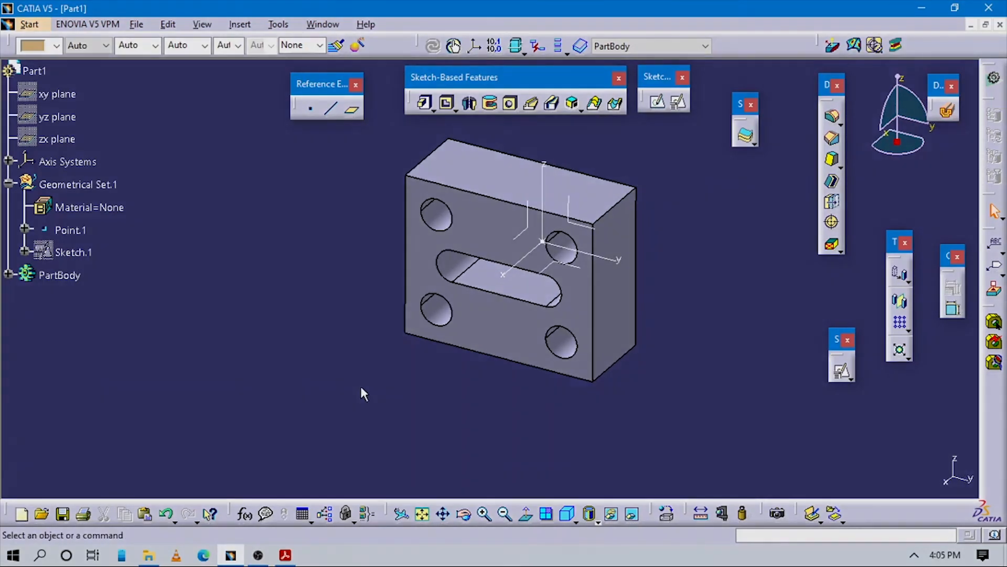